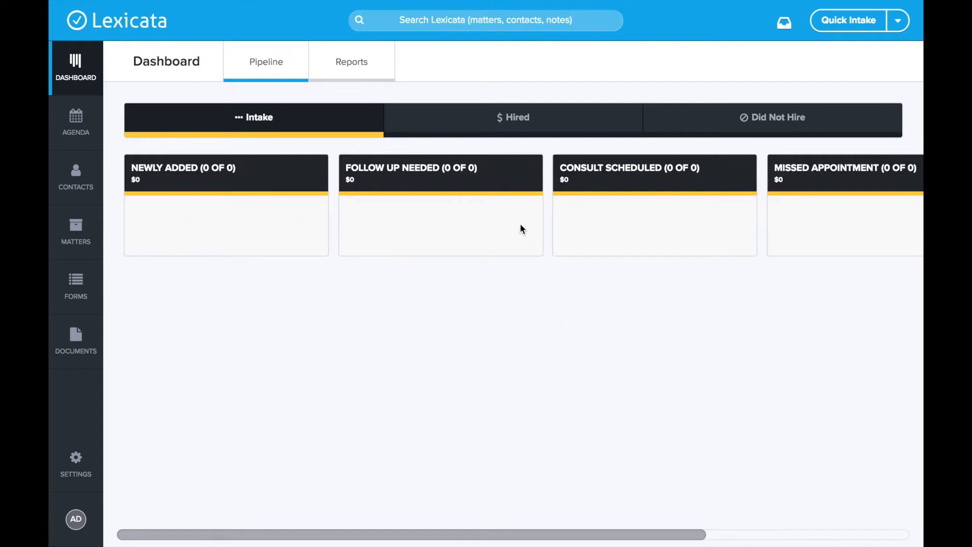
Start a new-person Quick Intake and look over its empty Contact Details and Matter Details sections
click(855, 23)
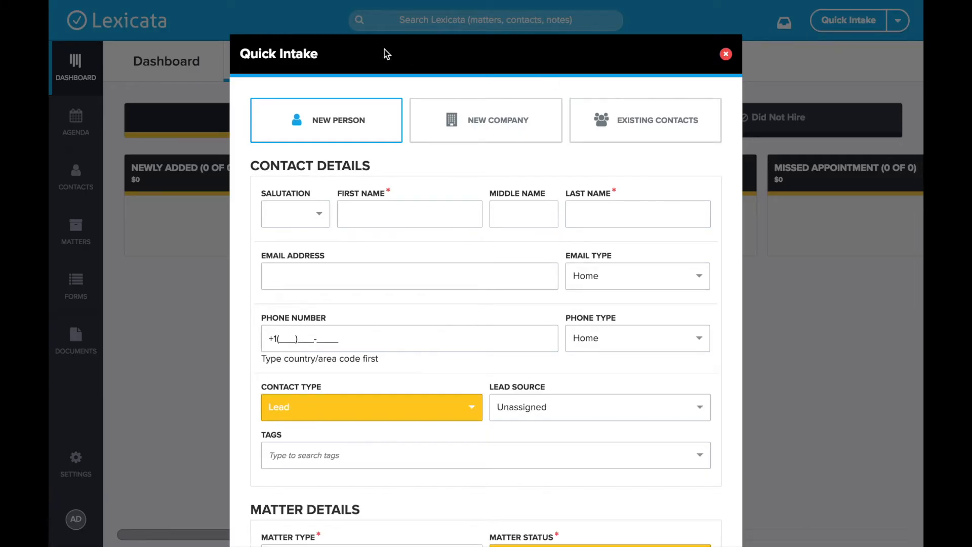
scroll(387, 124, down, 3)
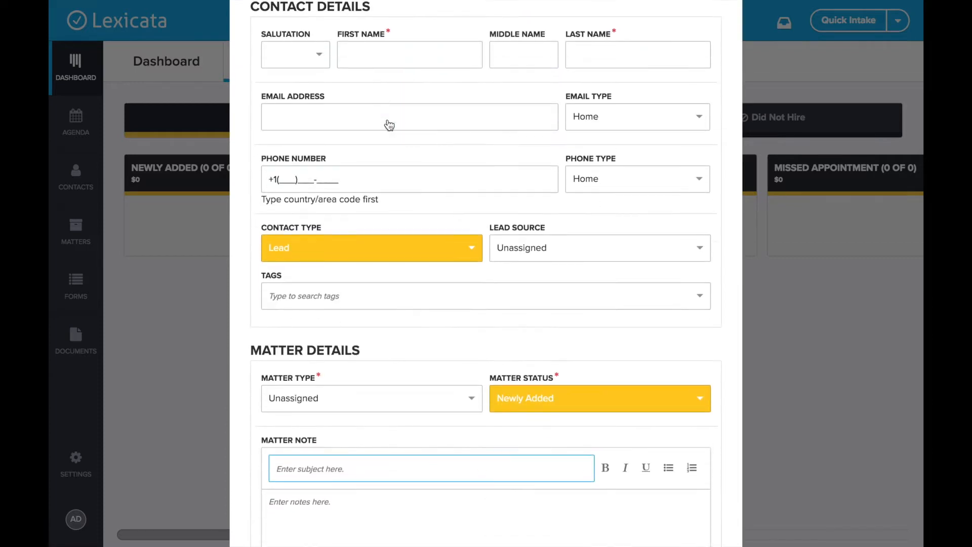
drag(248, 84, 399, 84)
scroll(384, 152, down, 3)
drag(247, 266, 405, 266)
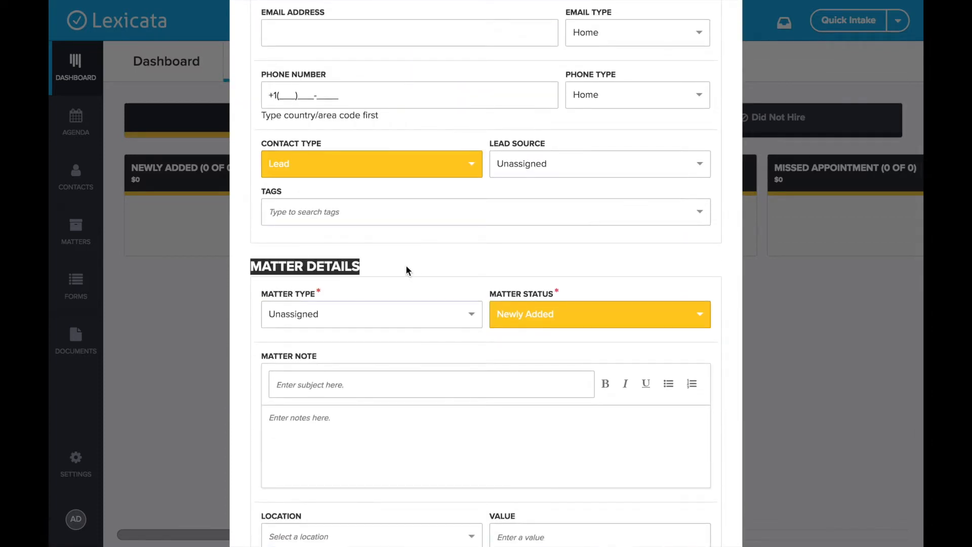
scroll(405, 266, down, 3)
scroll(405, 266, up, 3)
click(405, 266)
scroll(406, 264, up, 5)
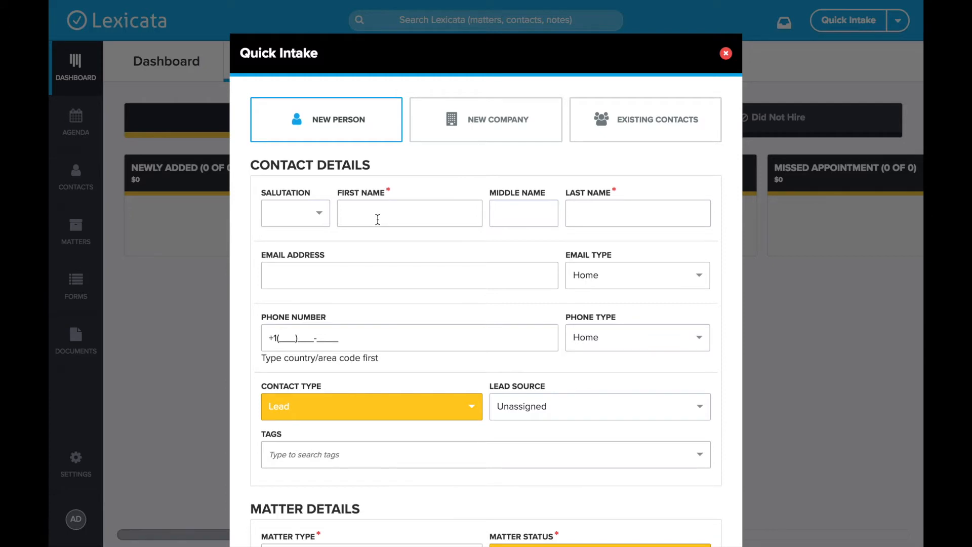
Set the salutation to Mr and enter the contact's first and last name
click(305, 222)
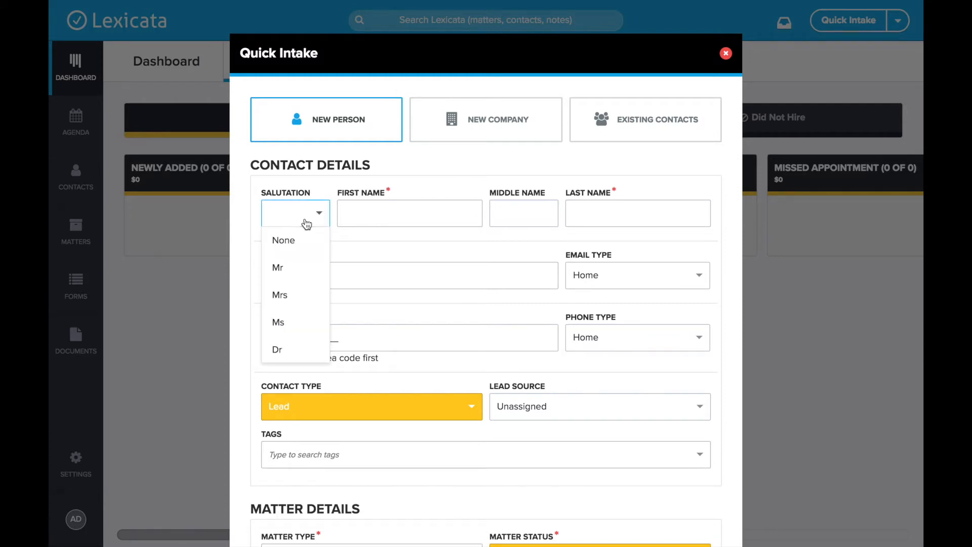
click(304, 263)
click(391, 209)
text(h)
text(ohn)
key(Tab)
key(Tab)
text(Doe)
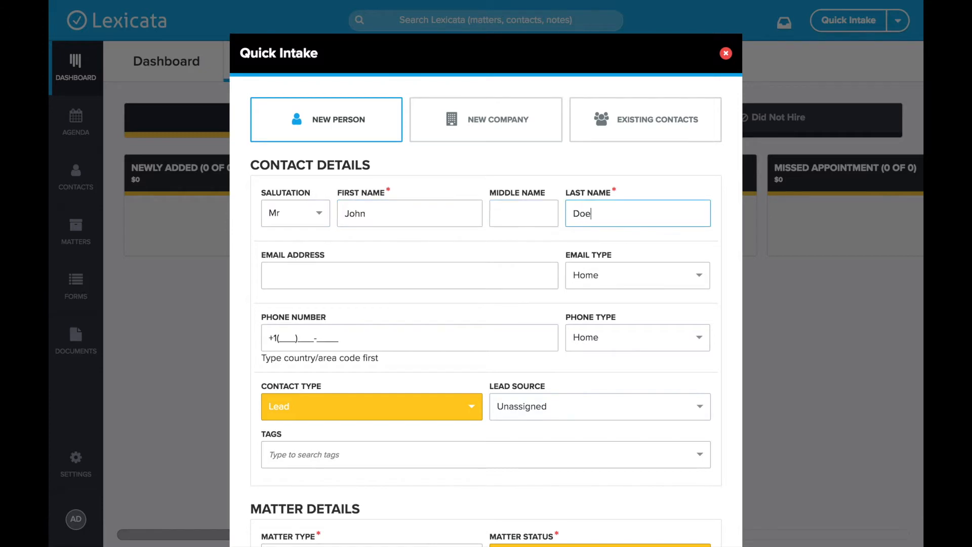
Enter the contact's e-mail address and home phone number
click(311, 276)
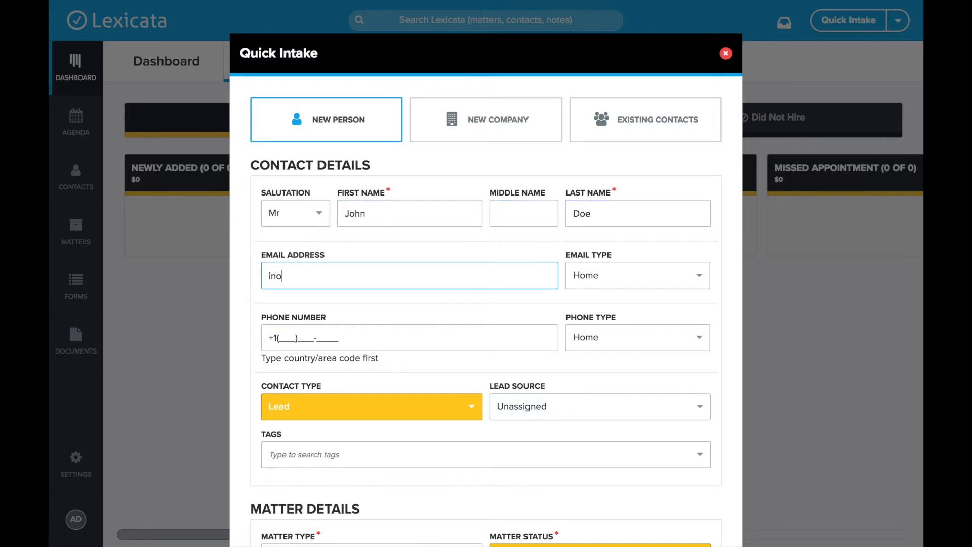
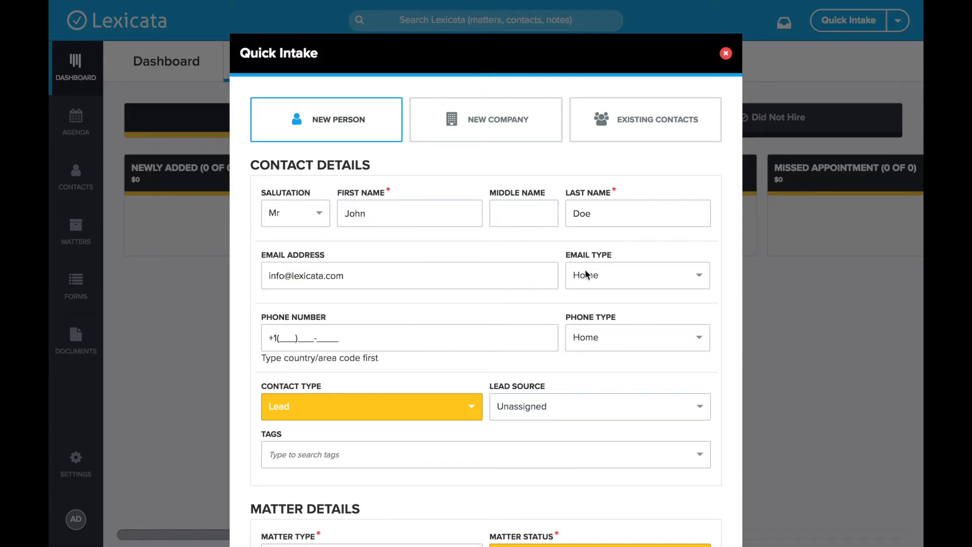
click(630, 275)
scroll(545, 250, down, 2)
click(290, 266)
text(5553332222)
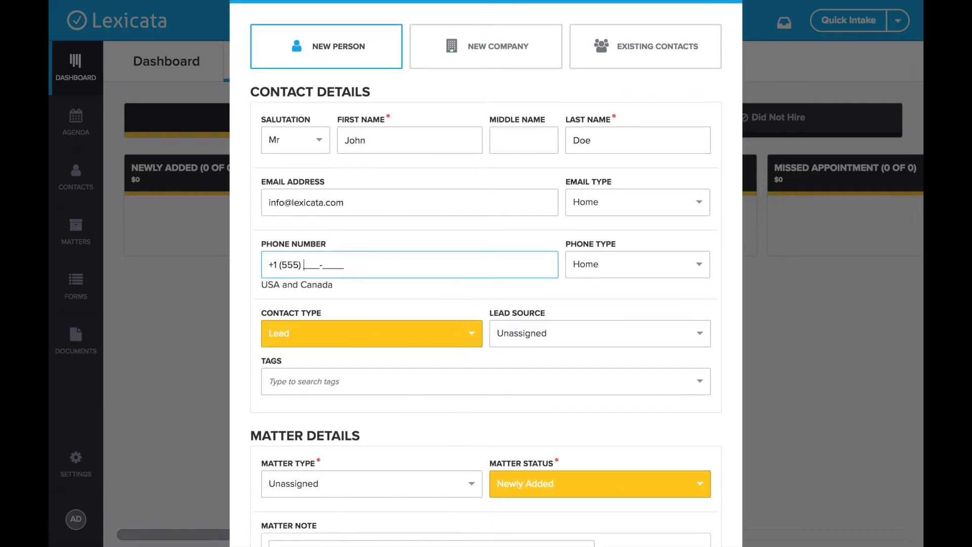
click(449, 238)
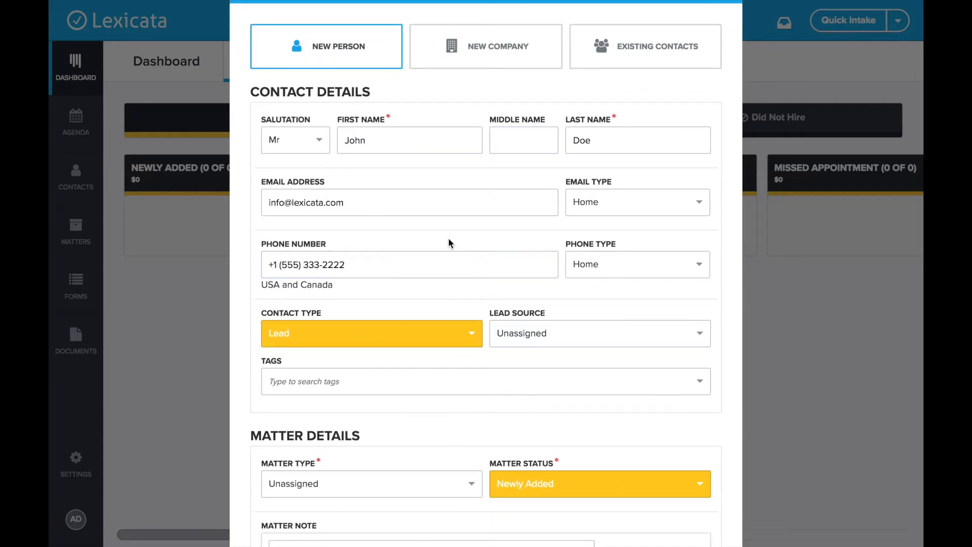
scroll(375, 266, up, 1)
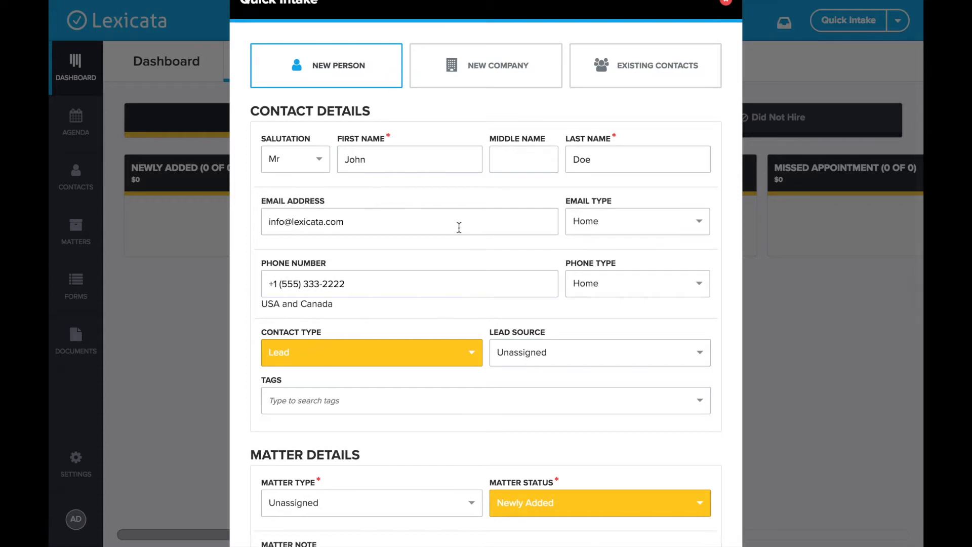
scroll(381, 320, down, 2)
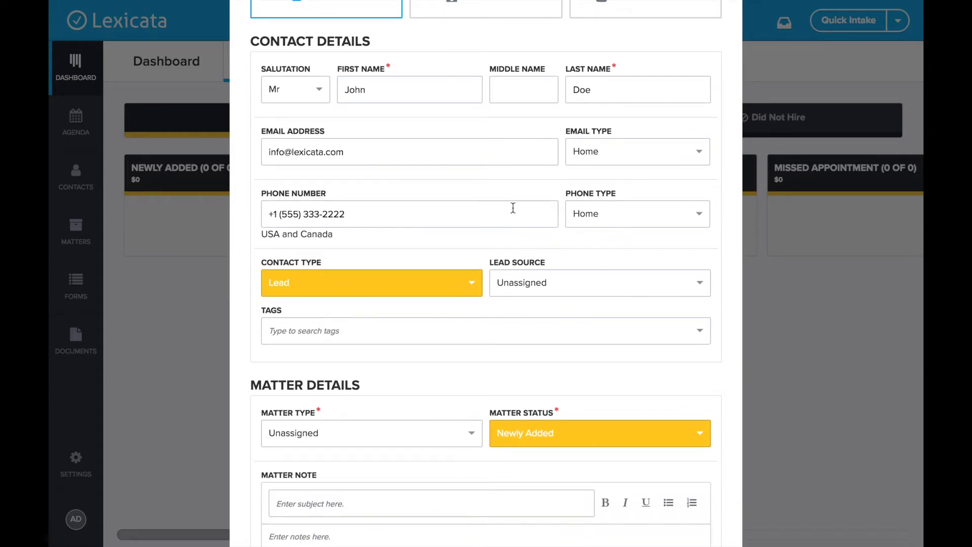
scroll(375, 210, down, 4)
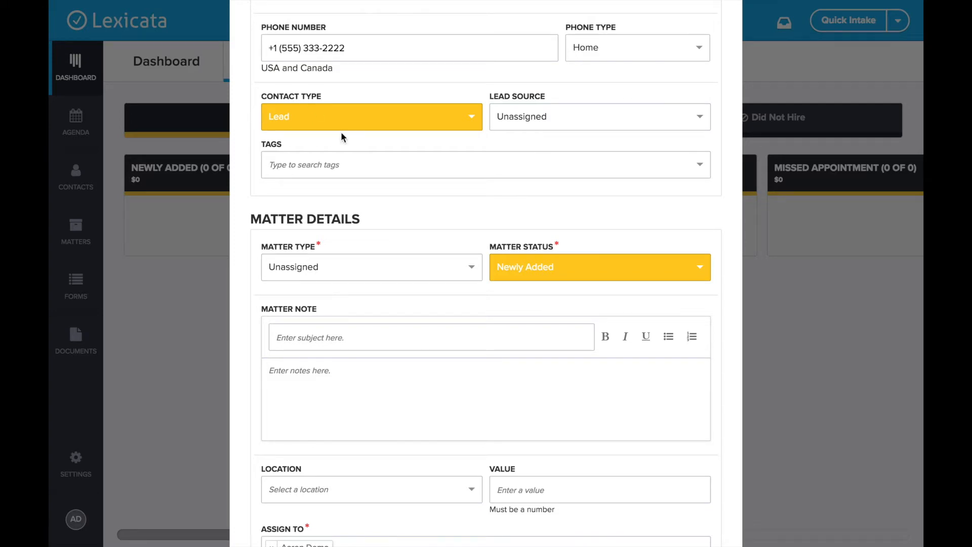
Set the contact's lead source to Bus Stop Ads 2018
click(544, 115)
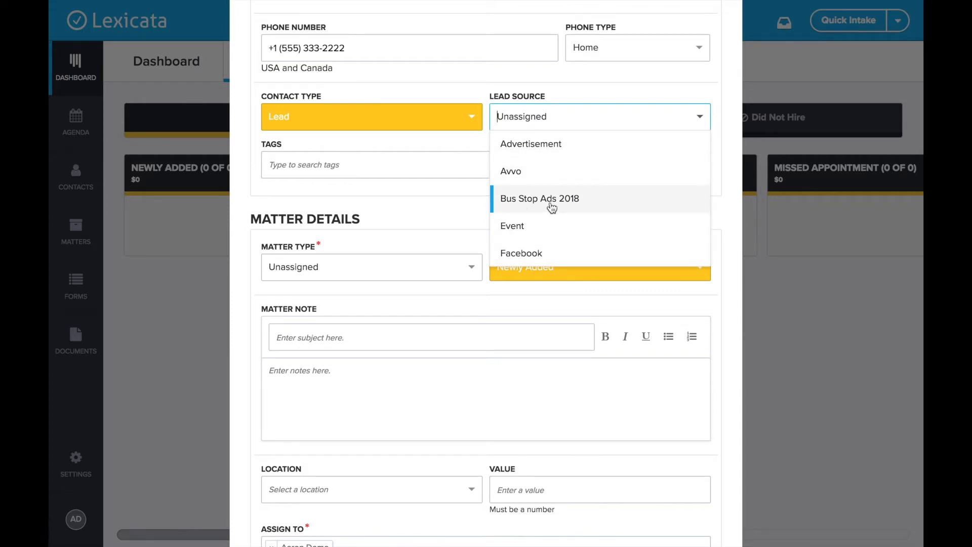
click(584, 207)
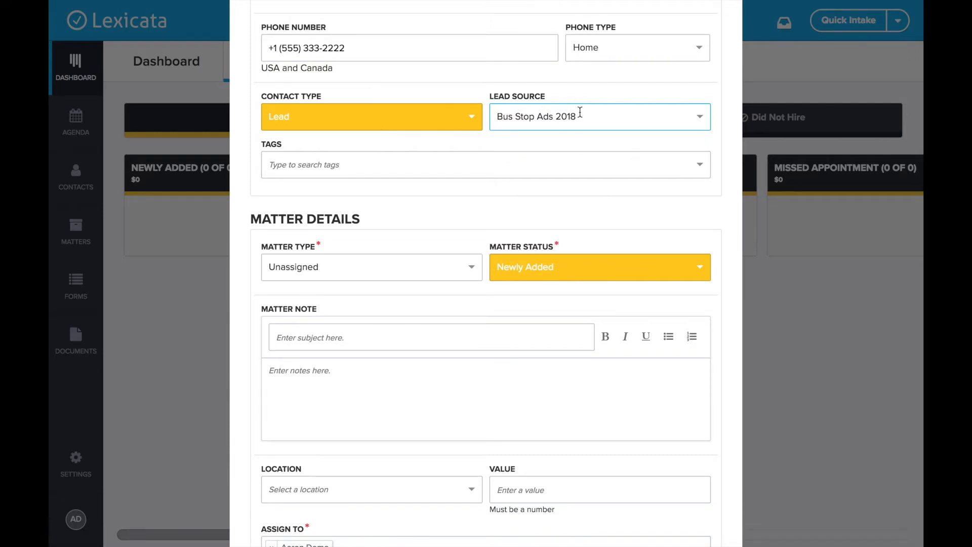
scroll(481, 135, down, 1)
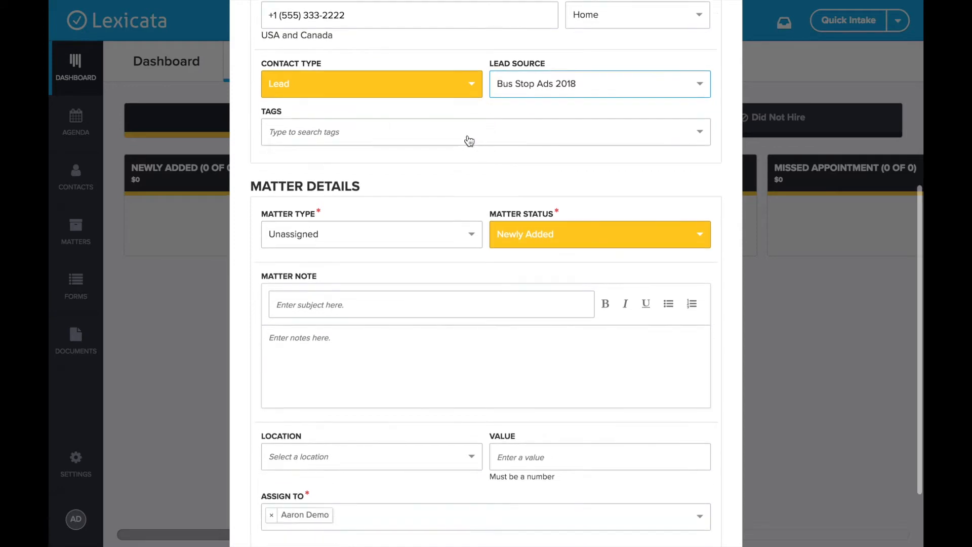
Tag the contact as VIP and Rams Fan
click(358, 132)
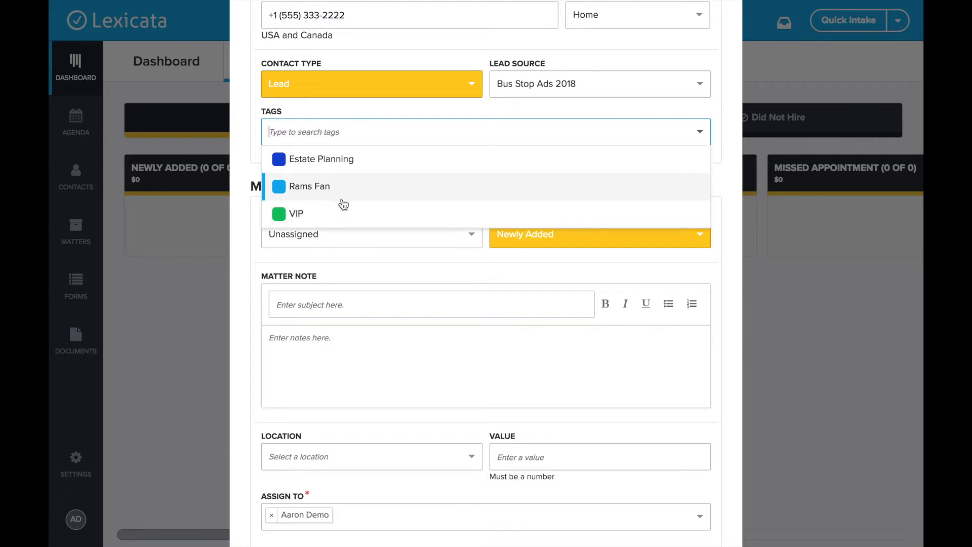
click(335, 213)
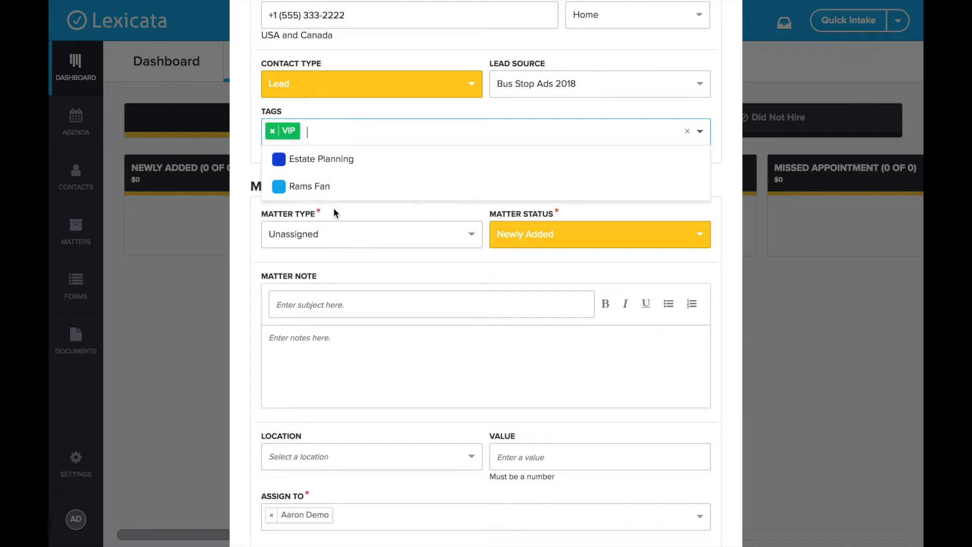
click(322, 187)
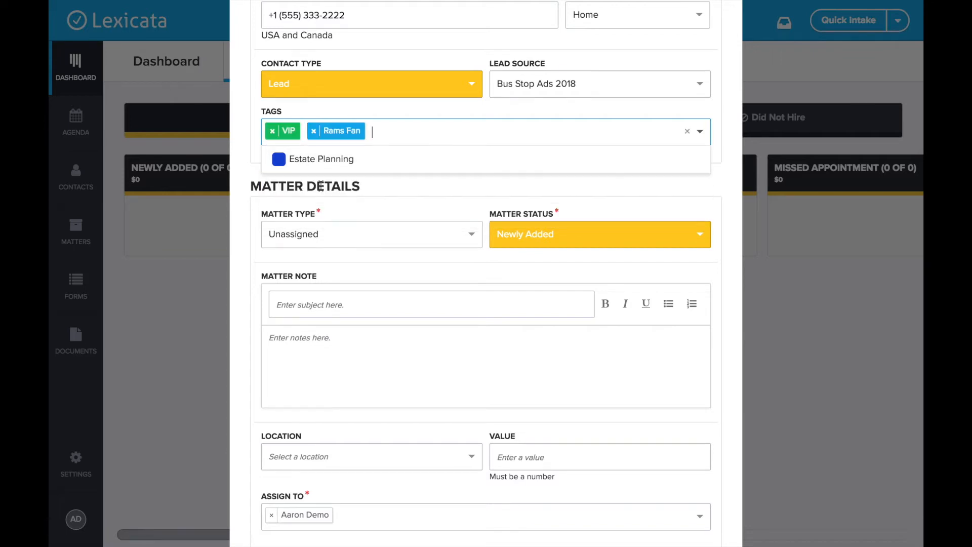
click(445, 110)
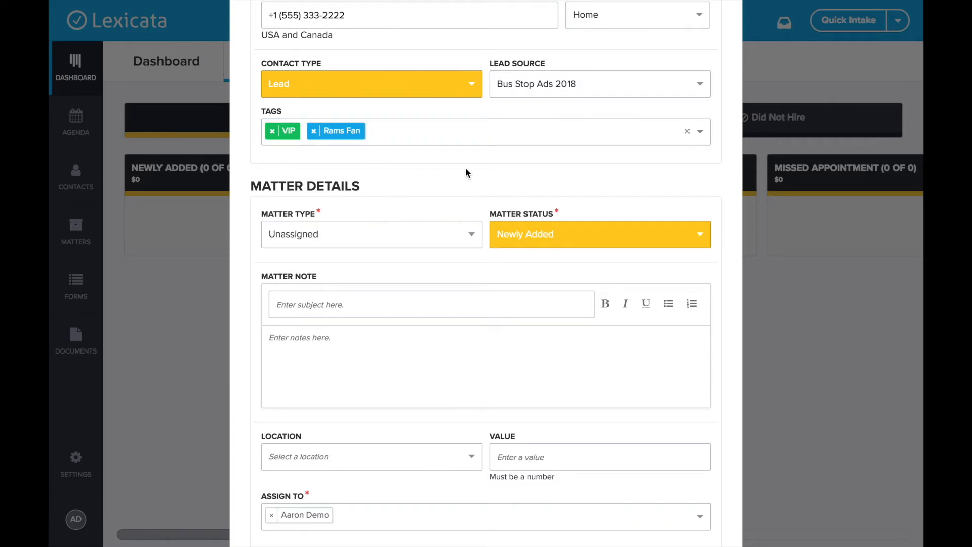
scroll(466, 171, down, 2)
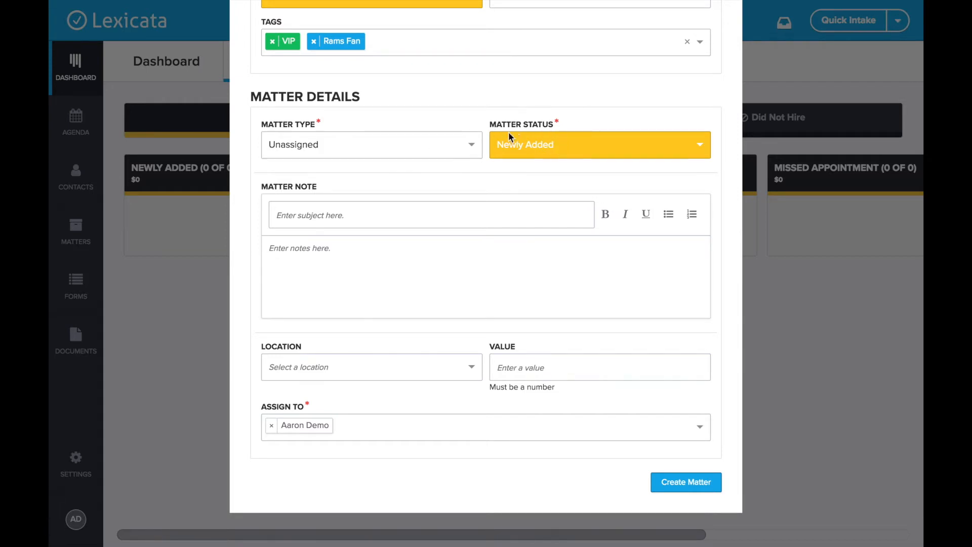
Set the matter type to Personal Injury, keeping the status at Newly Added
click(406, 155)
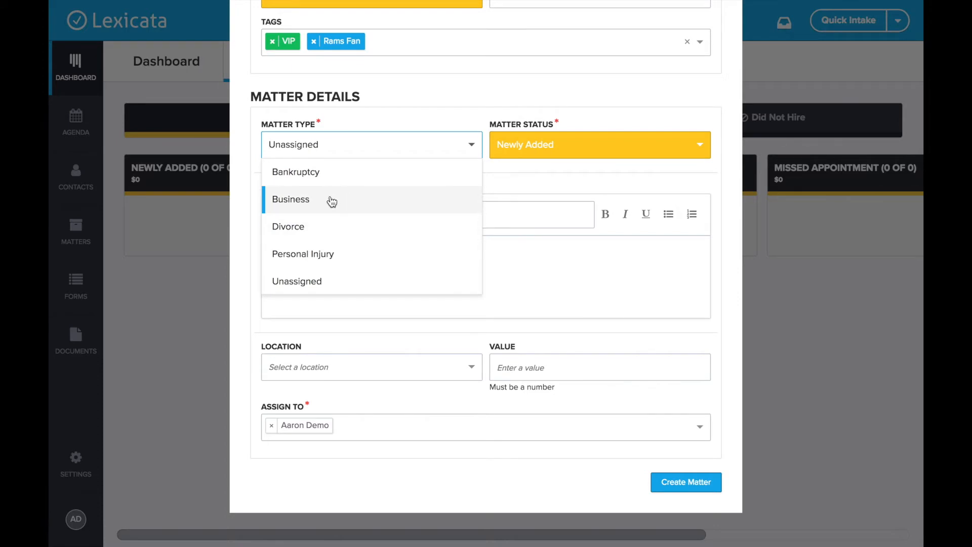
click(310, 254)
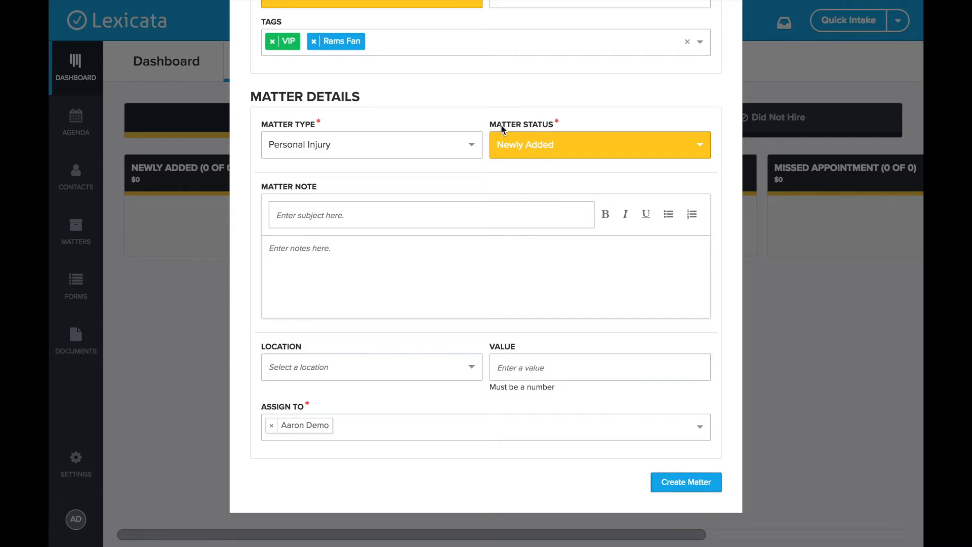
click(542, 147)
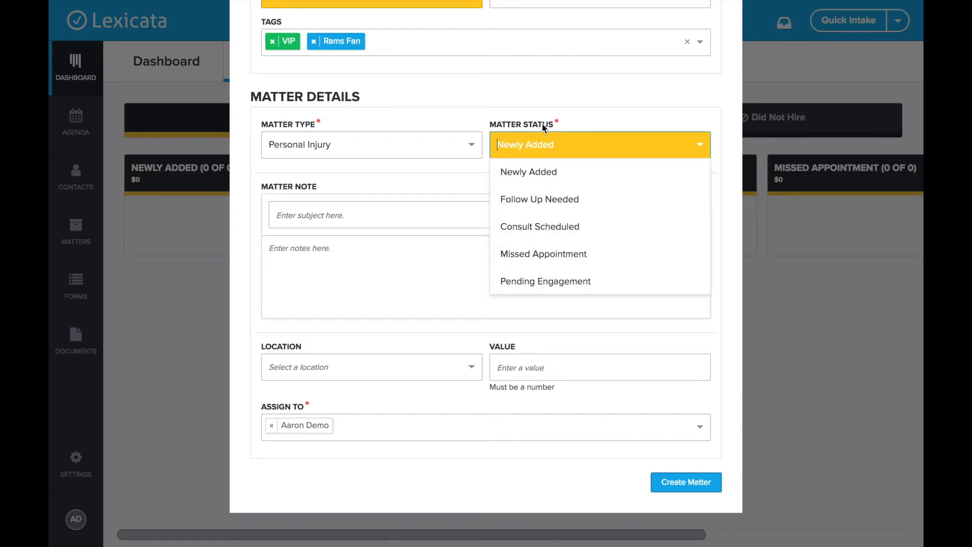
click(610, 111)
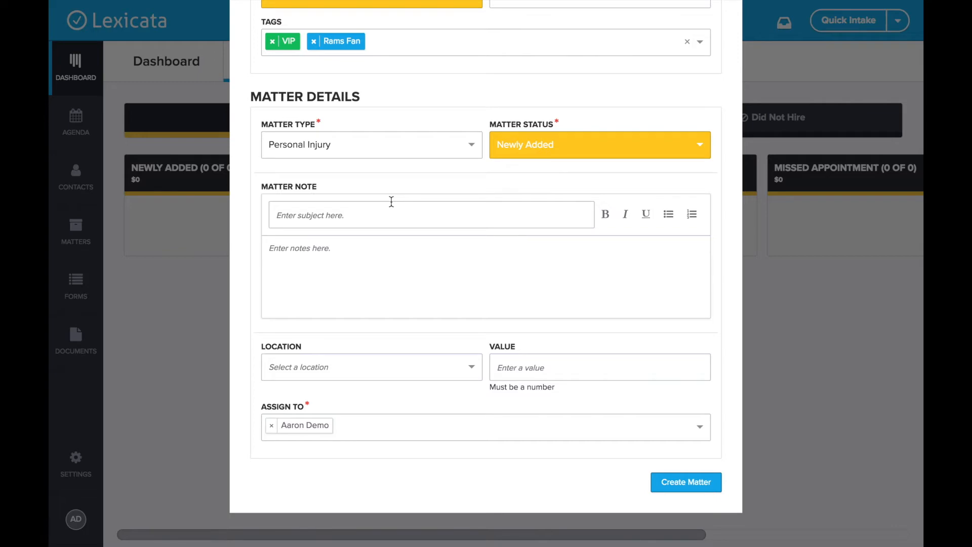
scroll(390, 202, up, 5)
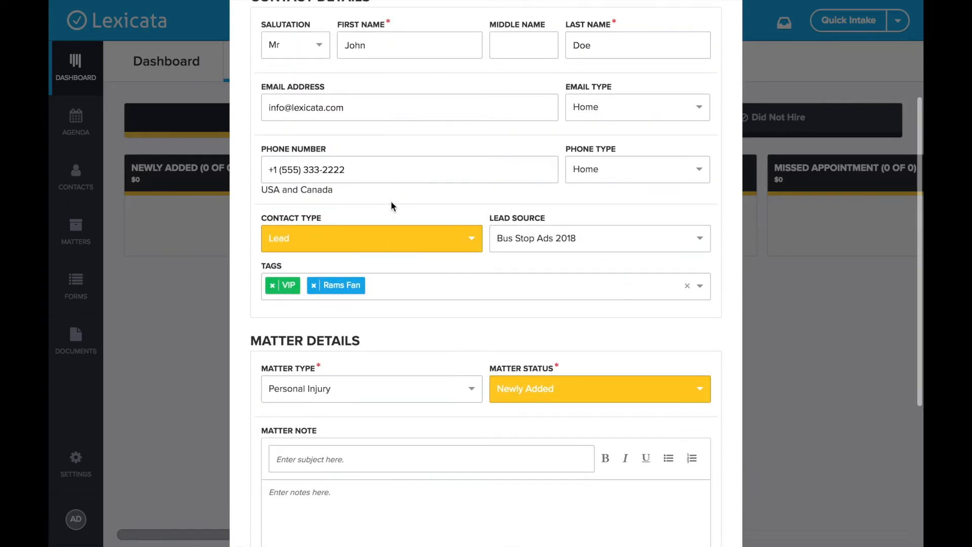
scroll(406, 385, down, 2)
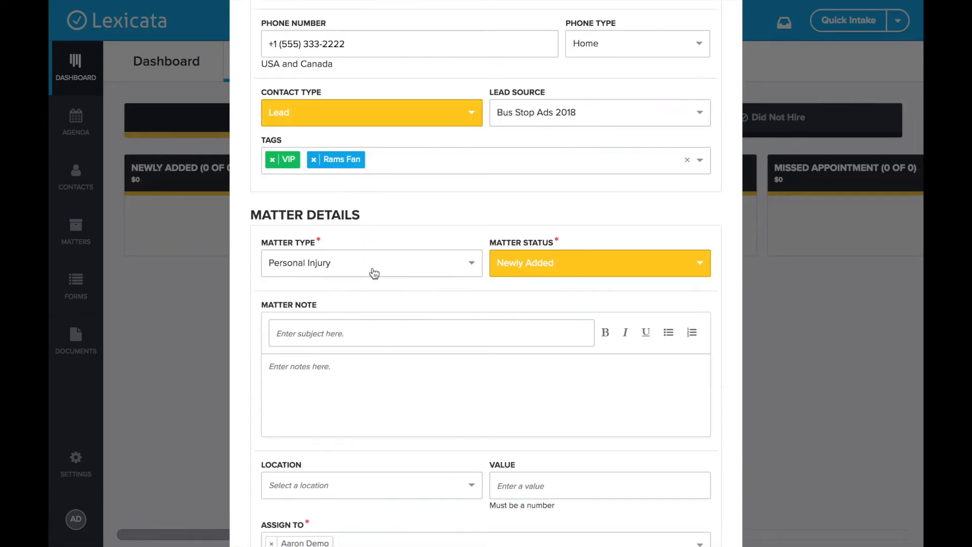
scroll(373, 271, down, 2)
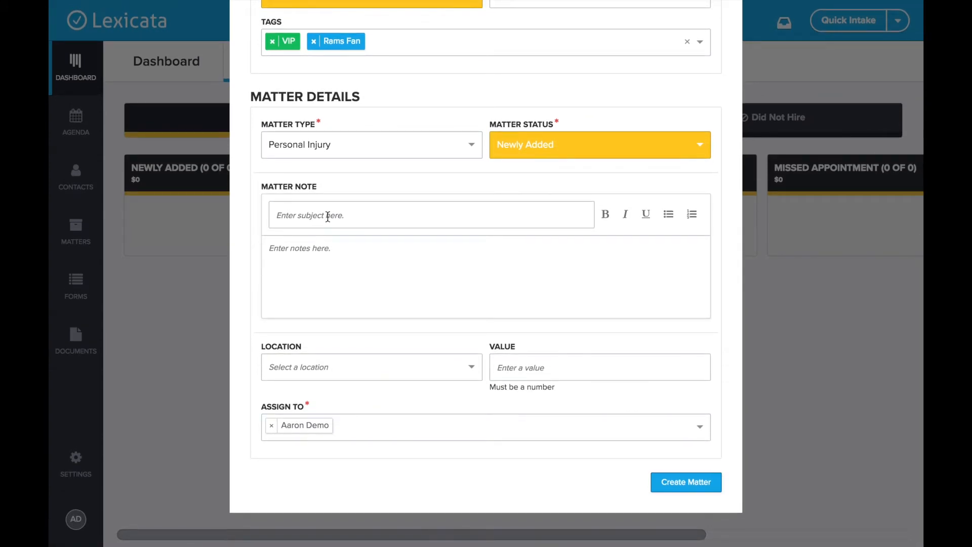
Give the matter note the subject 'Initial Call Notes'
click(328, 217)
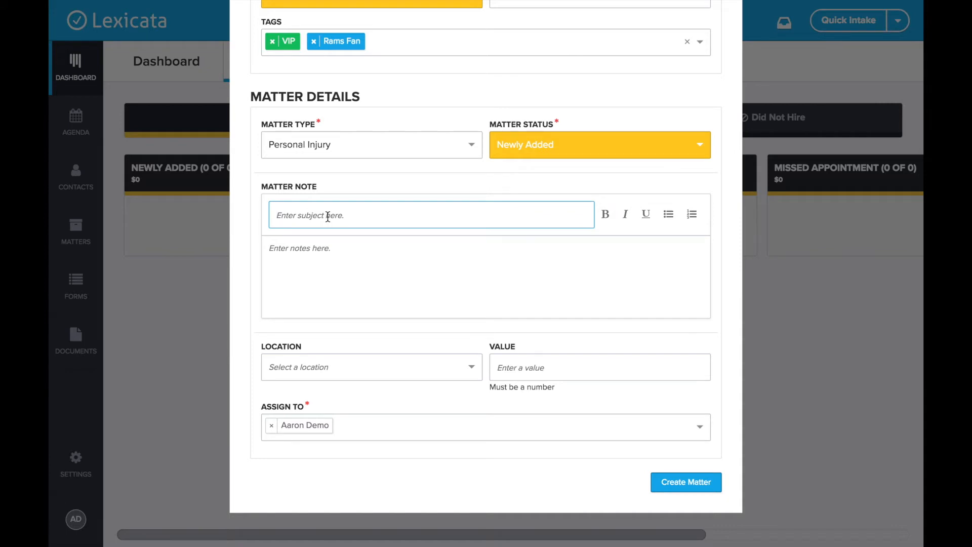
text(G)
key(BackSpace)
text(Initial Call Notes)
Write the note body: spoke to the client by phone; he was injured in a car accident
click(434, 270)
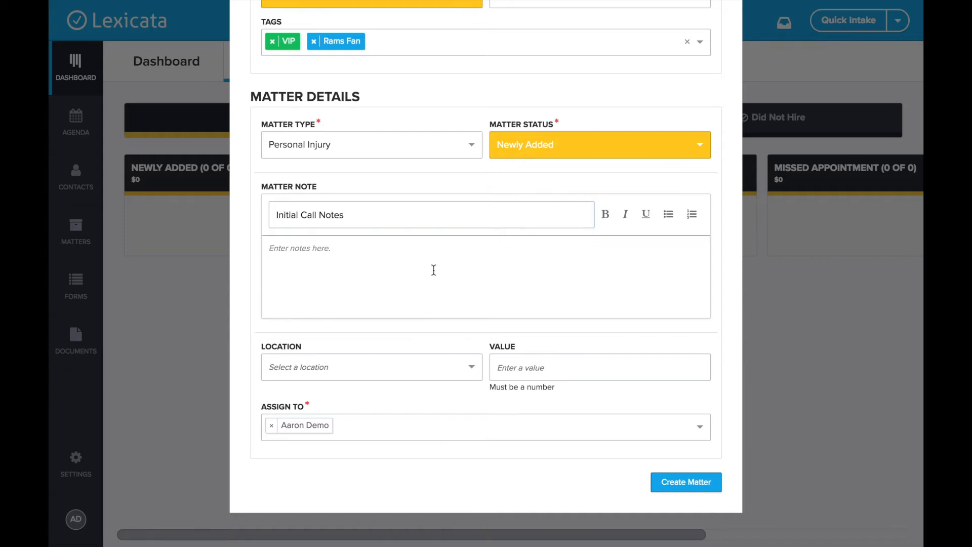
text(Spke to)
key(BackSpace)
key(BackSpace)
key(BackSpace)
key(BackSpace)
key(BackSpace)
text(oke to John on the phone. He)
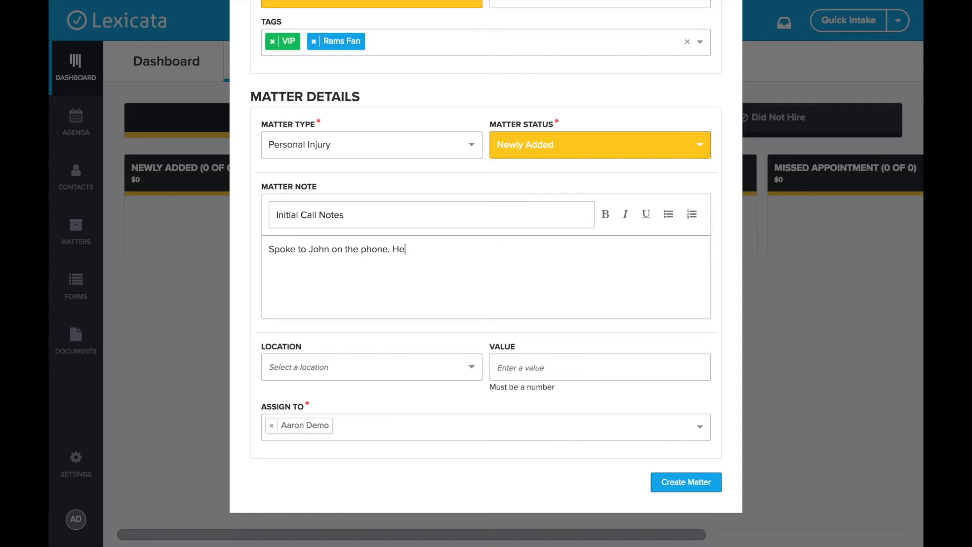
text( was injured in a car accident.)
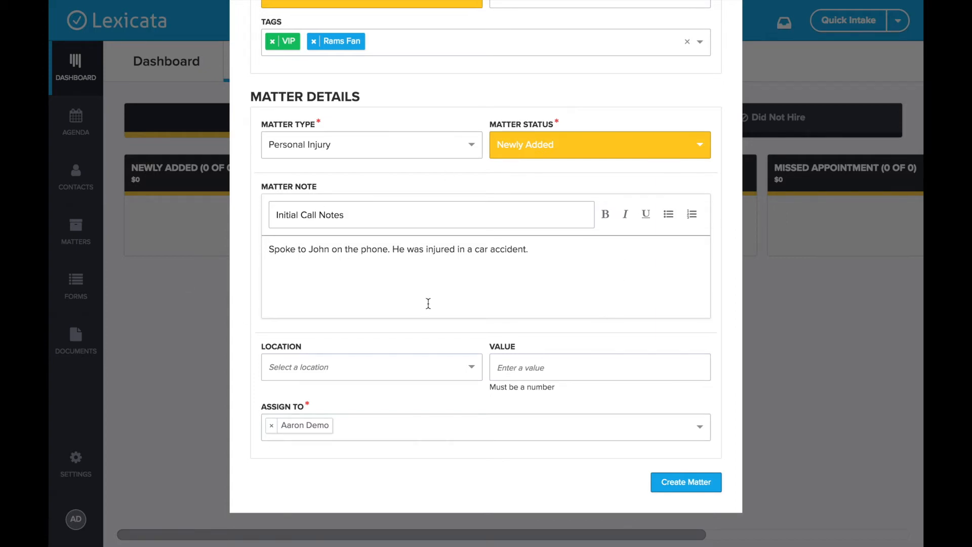
Set location to Los Angeles and value to 15000, check the assignee, and create the matter
click(331, 369)
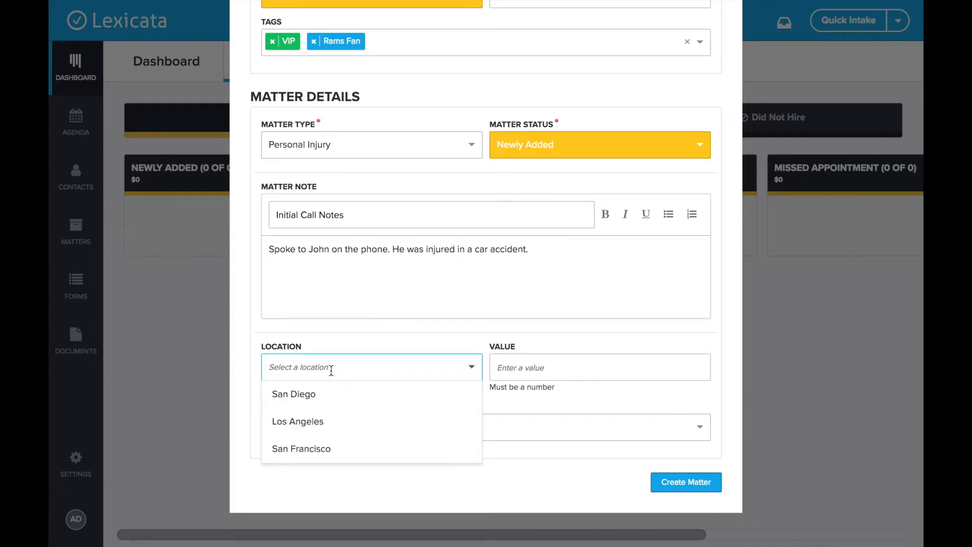
click(326, 423)
click(522, 364)
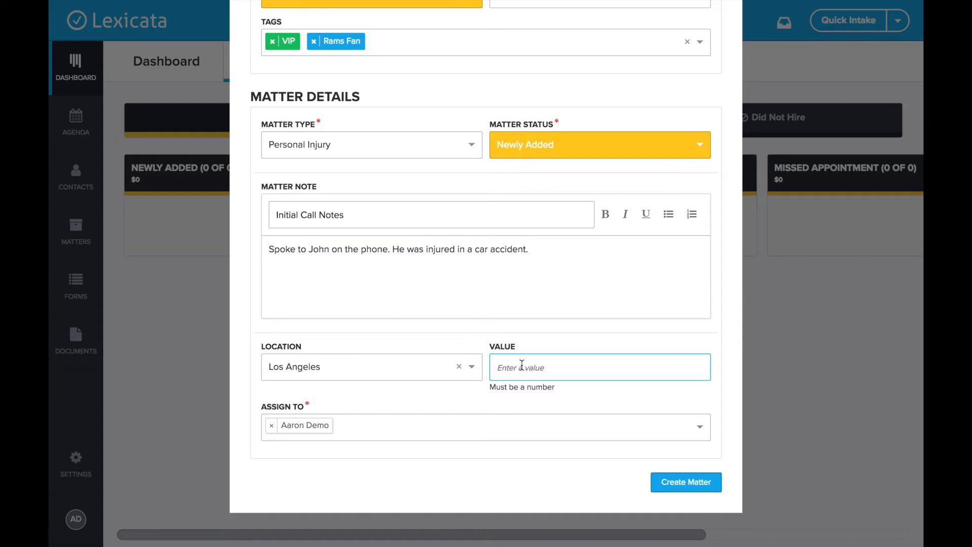
text(150000)
click(477, 401)
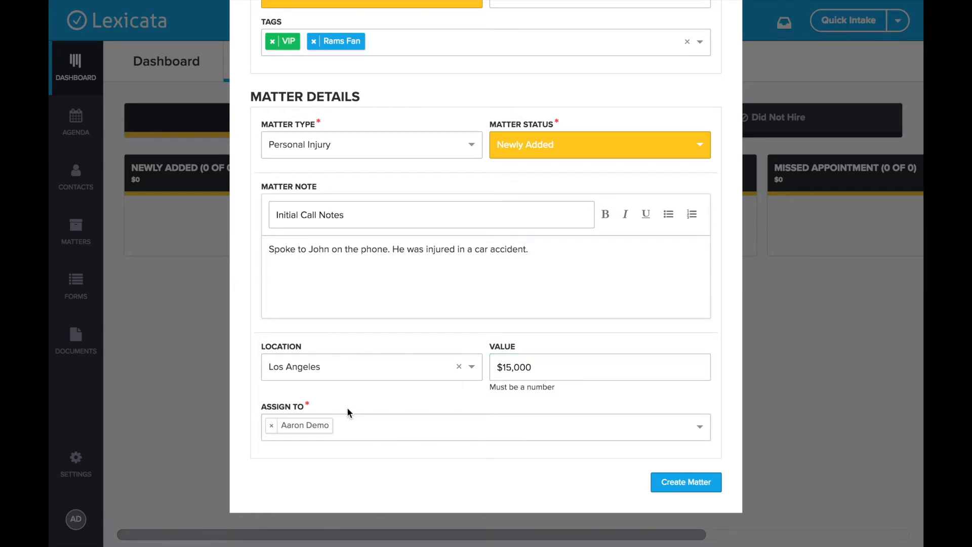
click(375, 436)
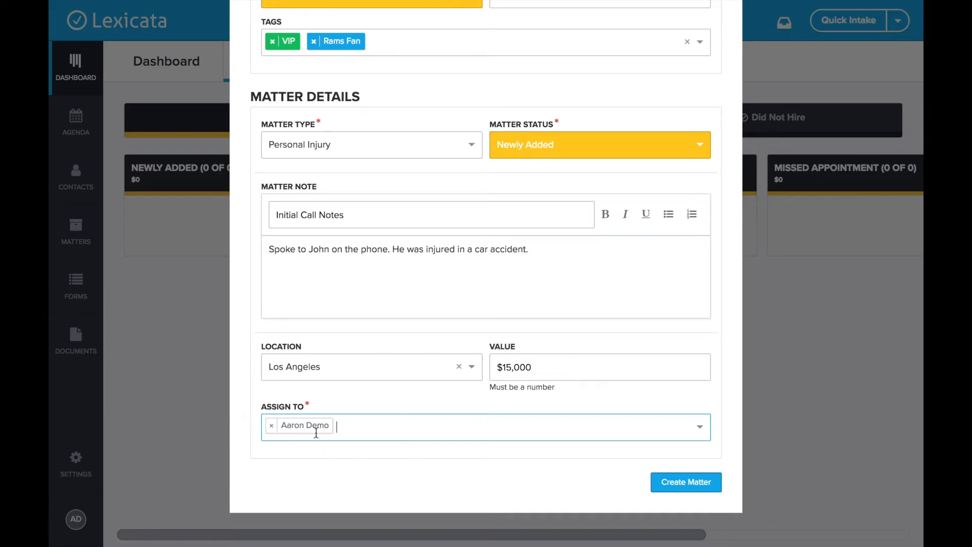
click(688, 485)
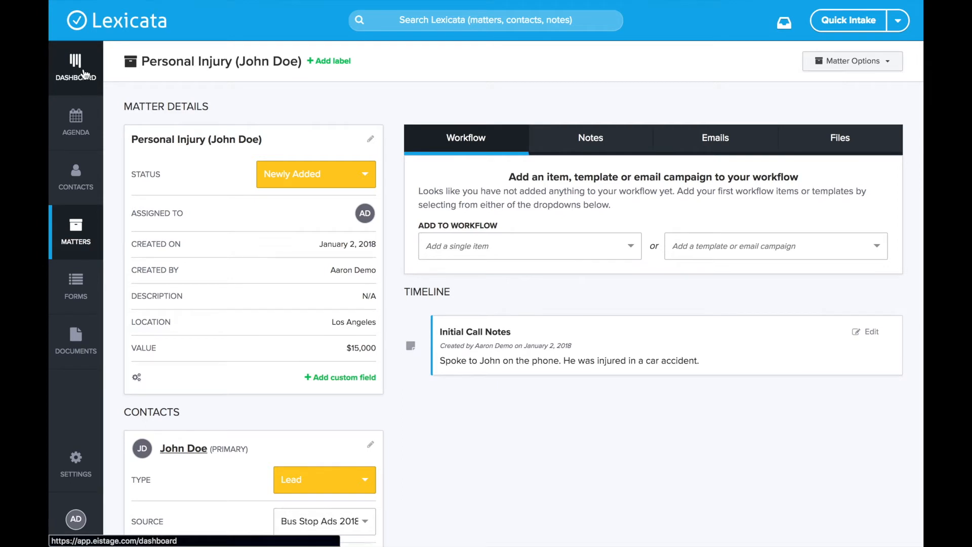
On the dashboard pipeline, move the Personal Injury card from Newly Added to Consult Scheduled
click(85, 74)
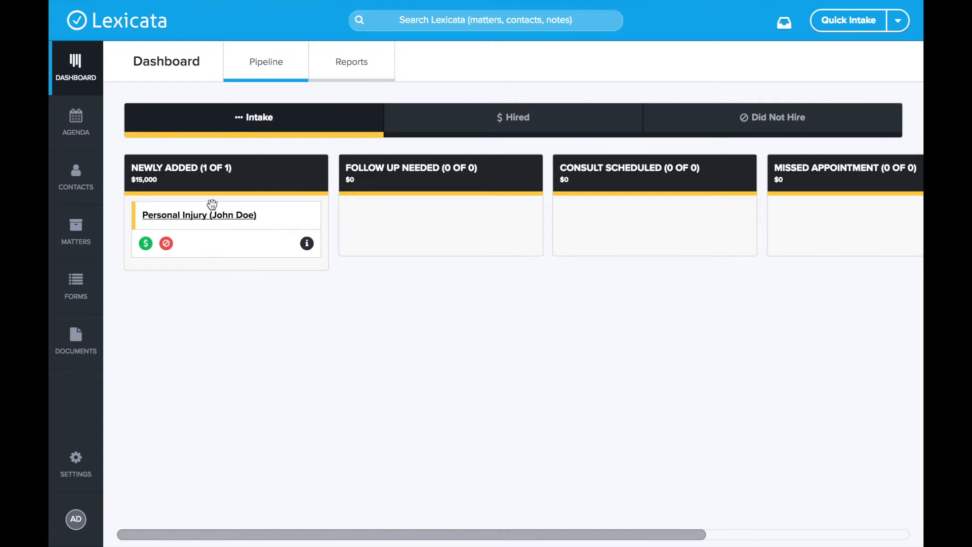
drag(274, 226, 699, 230)
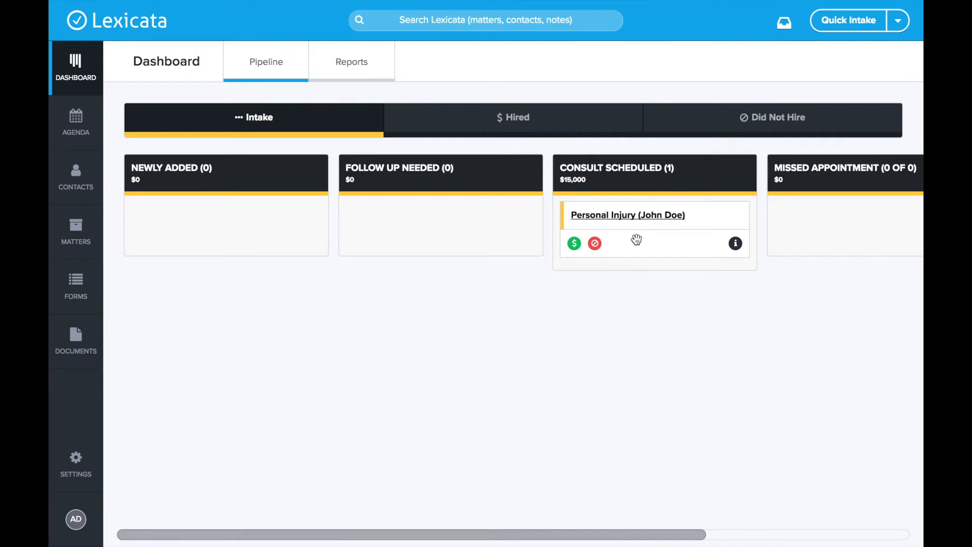
scroll(637, 239, right, 3)
click(468, 243)
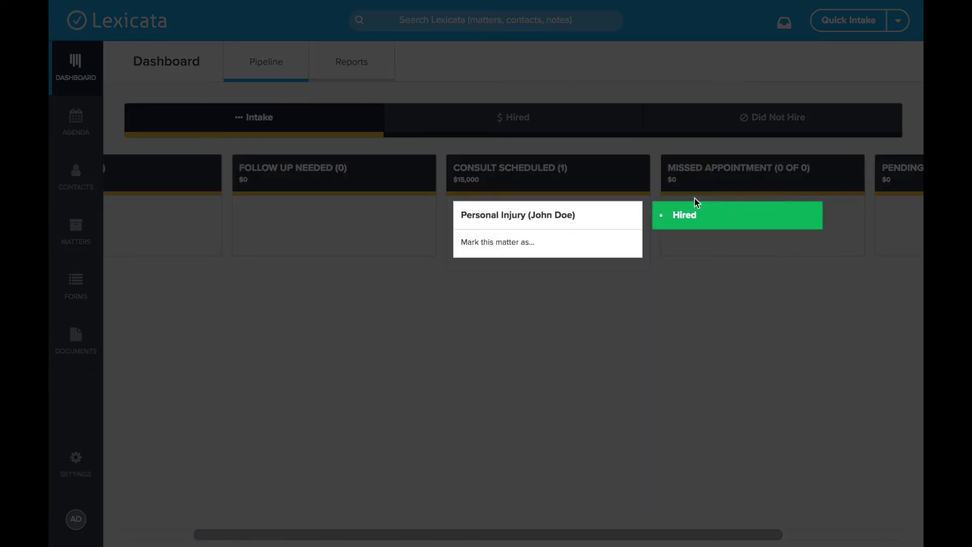
click(670, 273)
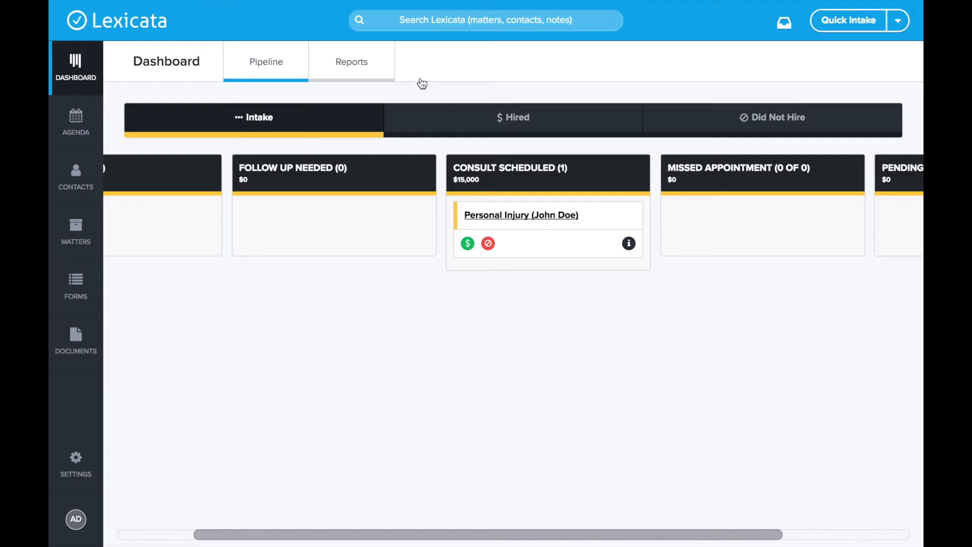
click(488, 244)
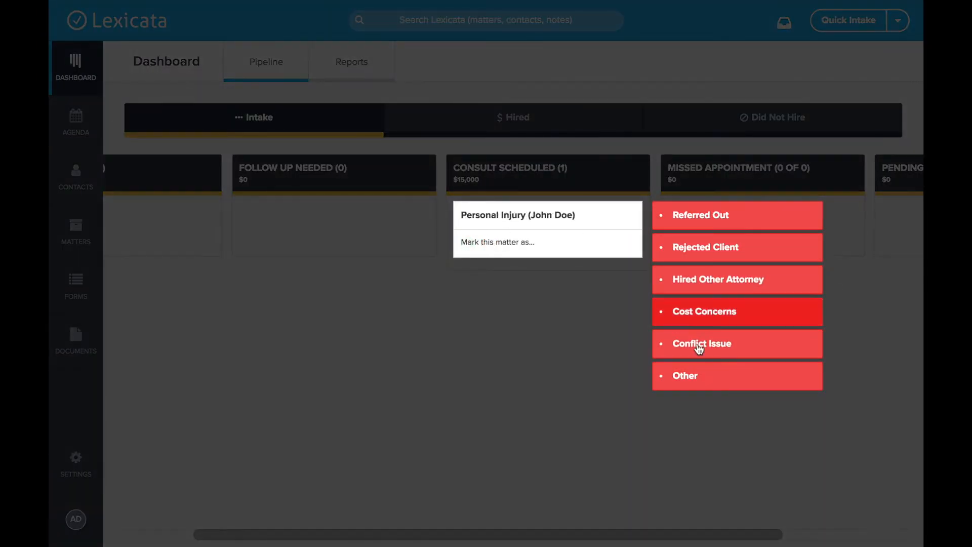
click(556, 303)
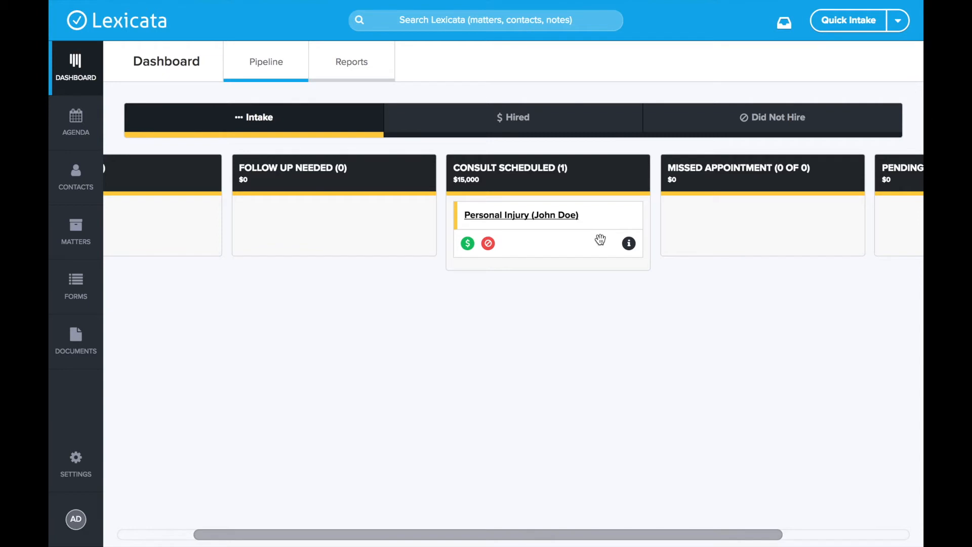
click(629, 244)
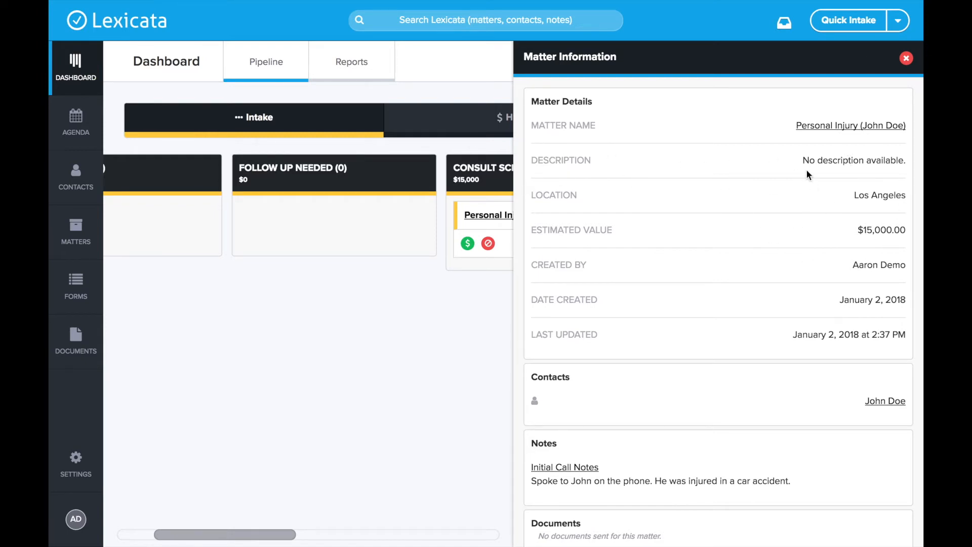
Review the Matter Information side panel, then close it
scroll(700, 219, down, 2)
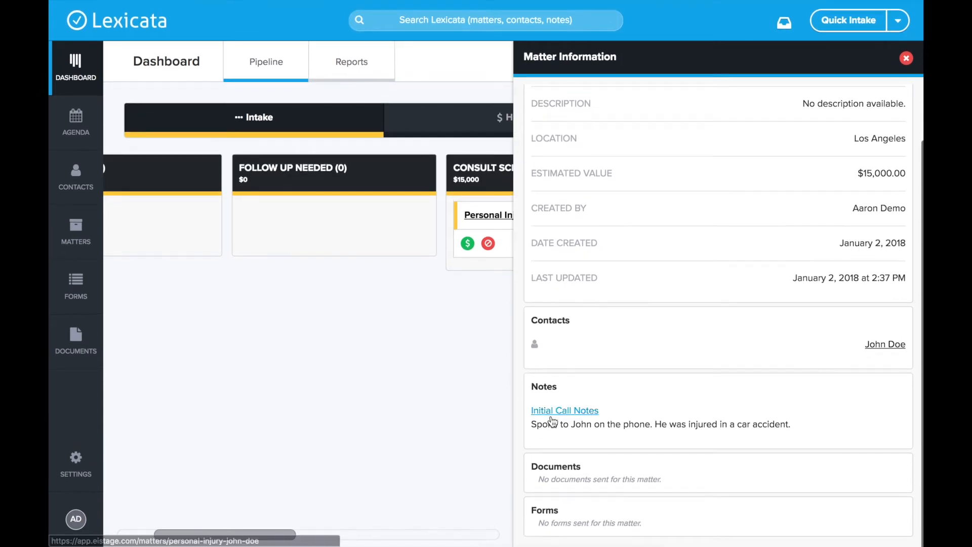
scroll(687, 254, up, 2)
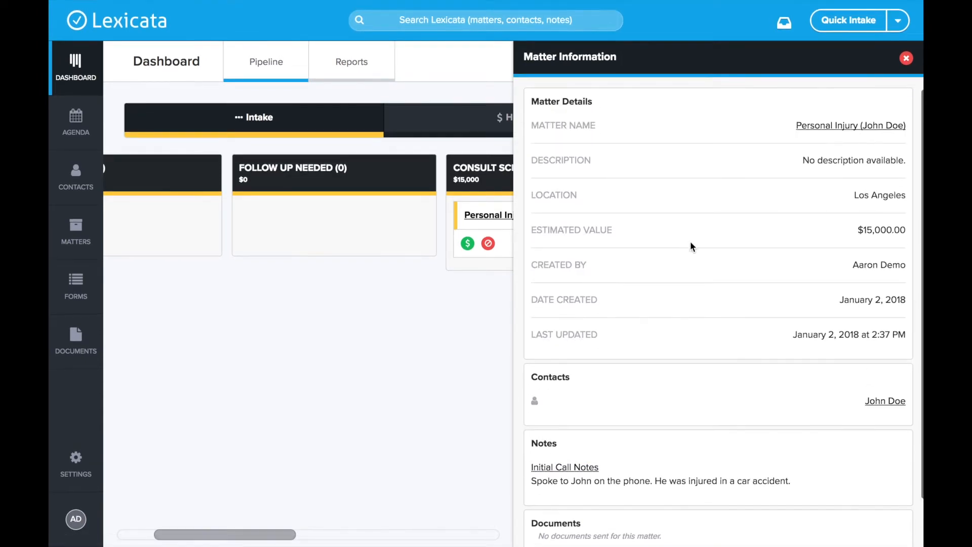
click(906, 60)
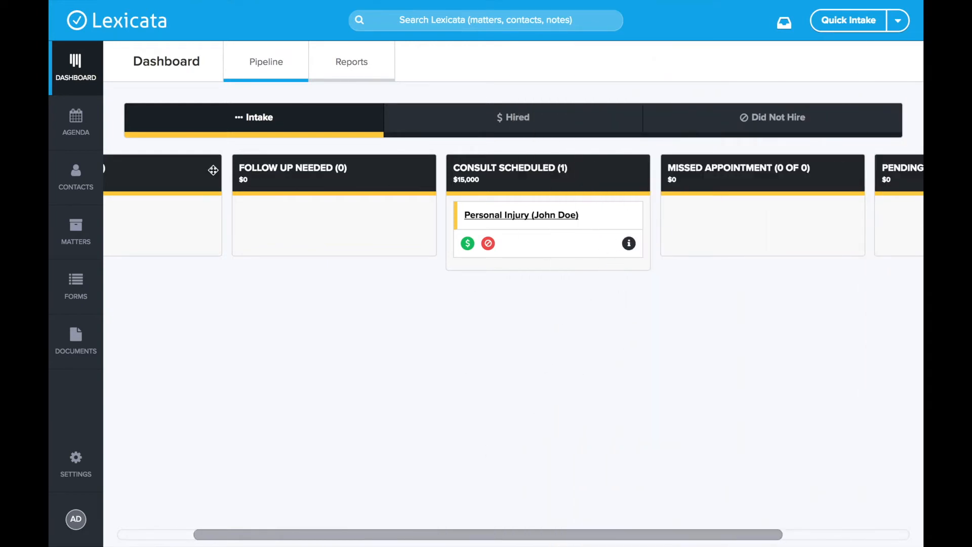
Scroll the pipeline back left and open the Personal Injury matter's page
scroll(415, 246, left, 3)
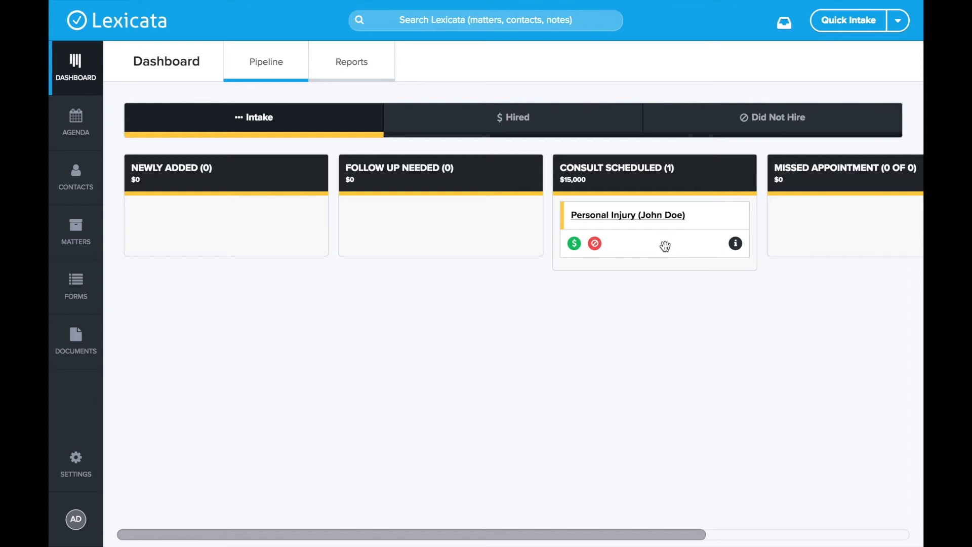
click(646, 218)
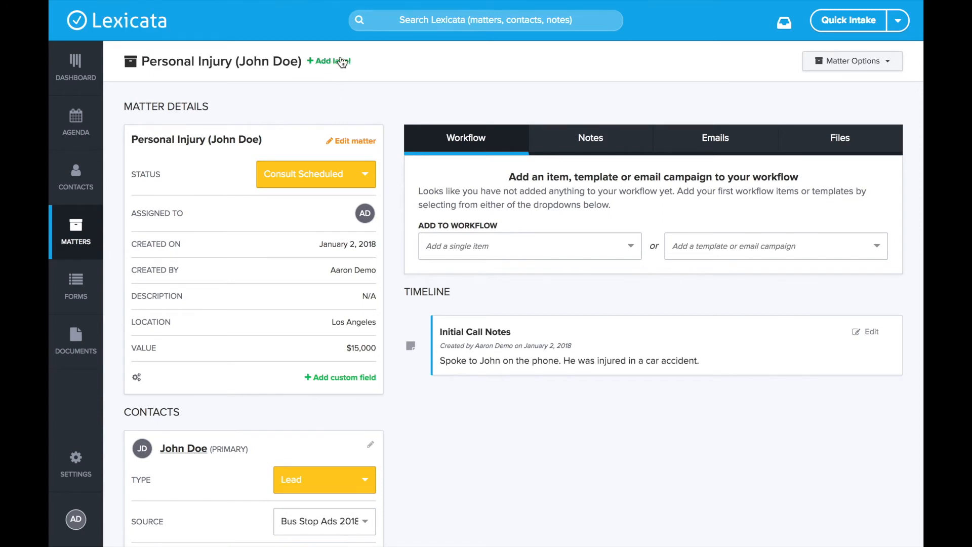
click(339, 62)
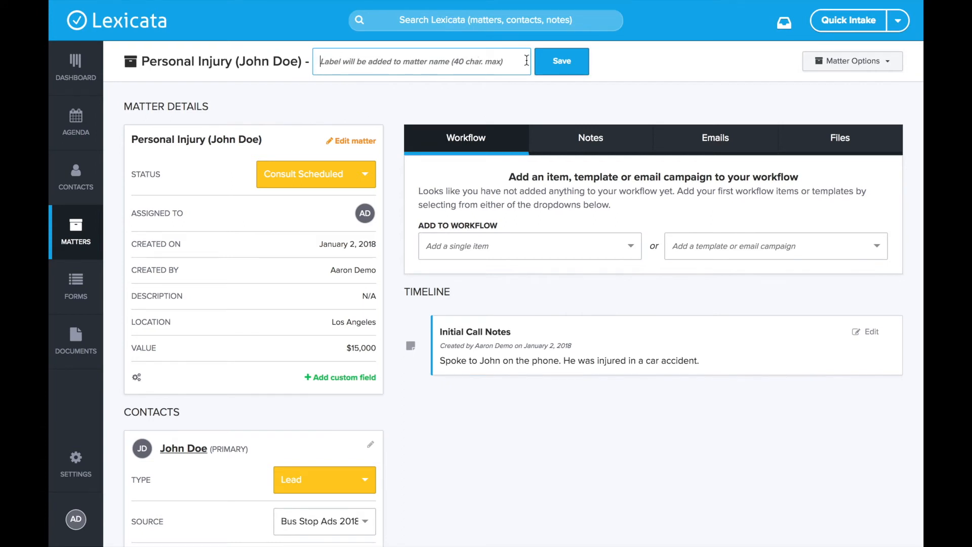
click(564, 61)
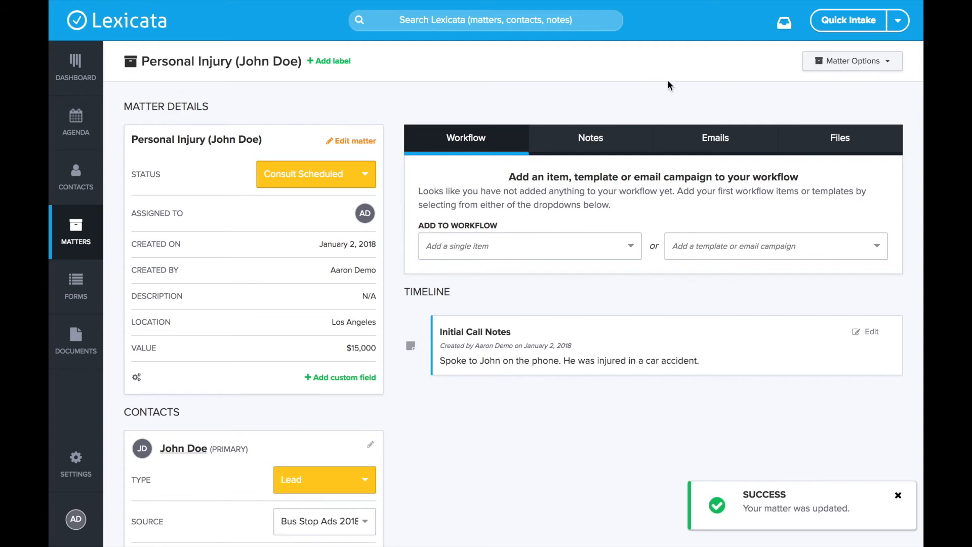
click(861, 61)
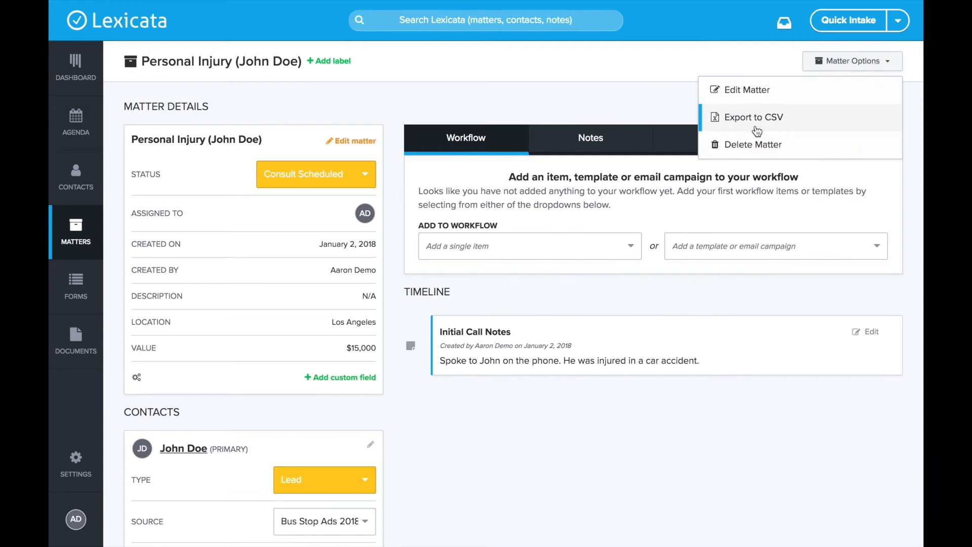
click(600, 89)
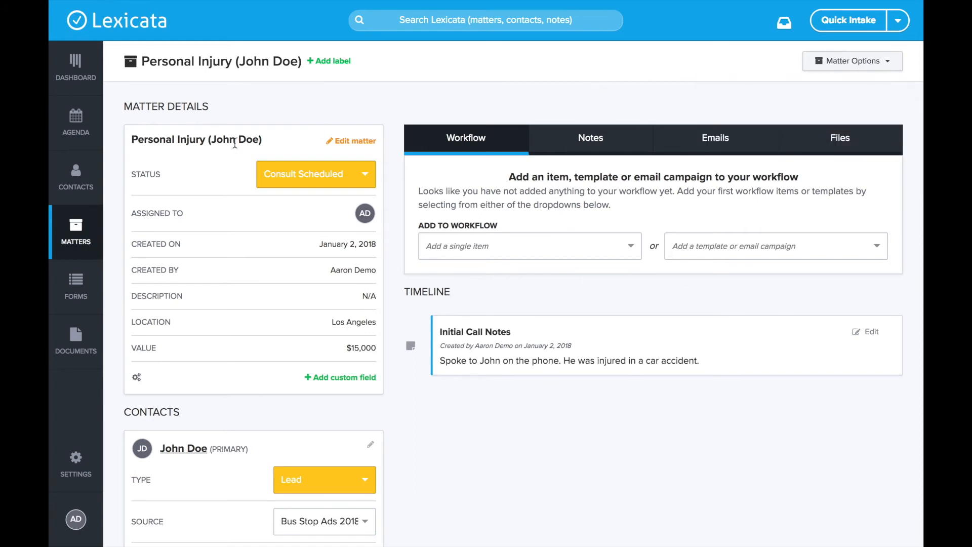
scroll(325, 101, down, 1)
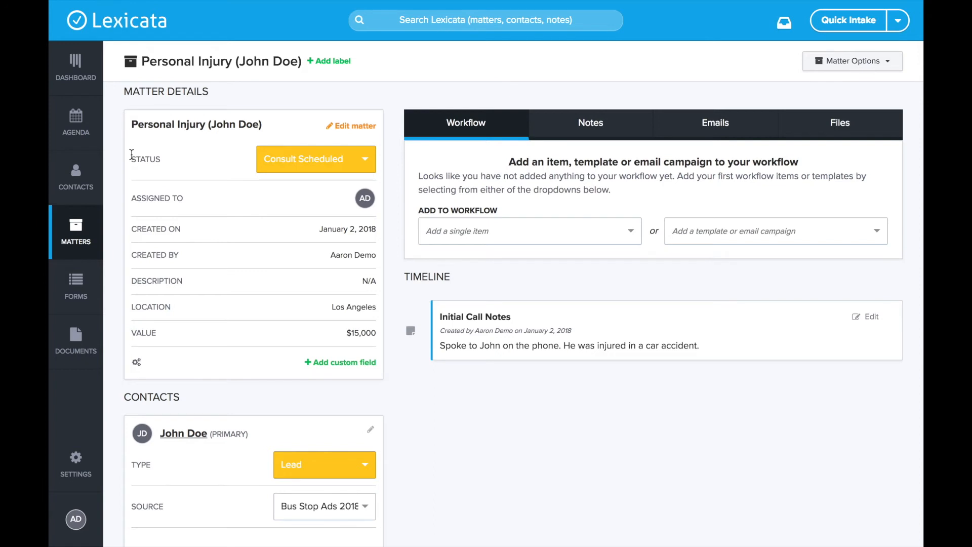
drag(135, 159, 167, 160)
click(167, 160)
click(308, 162)
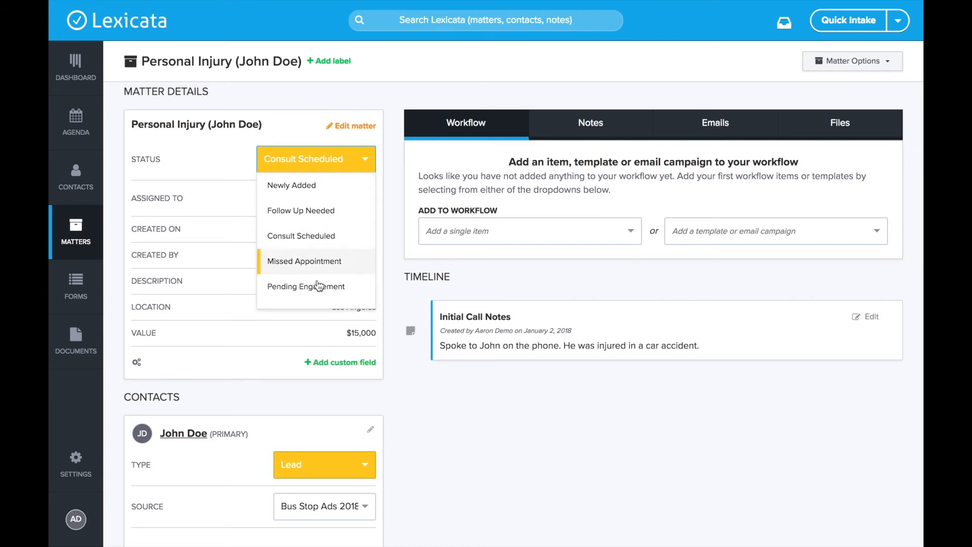
click(222, 161)
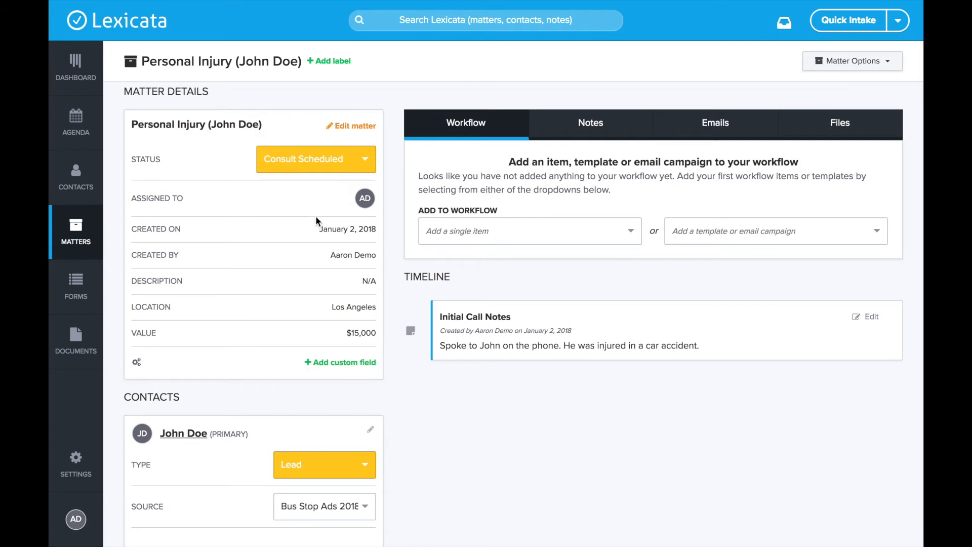
scroll(308, 272, down, 1)
scroll(309, 272, down, 1)
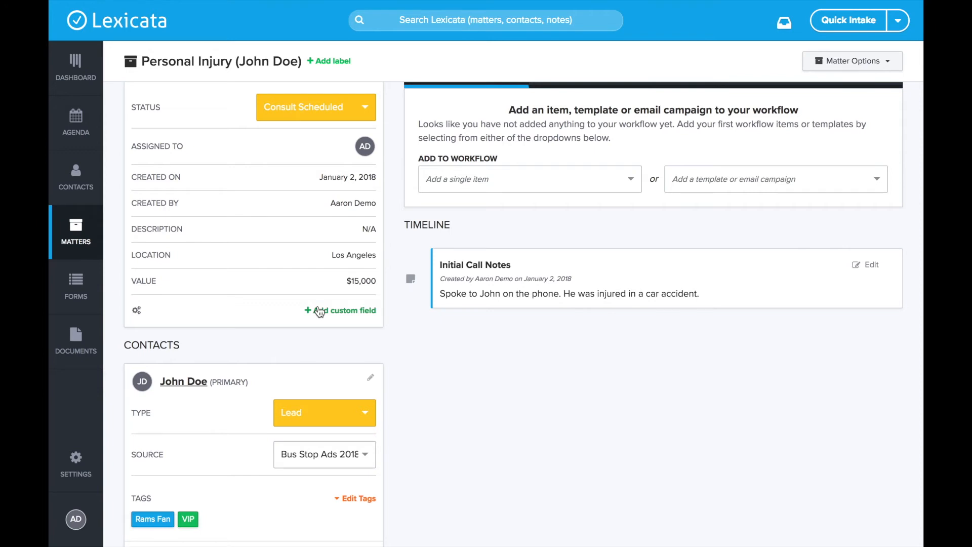
Add a Date of Incident custom field set to December 20, 2017 and save it
click(320, 310)
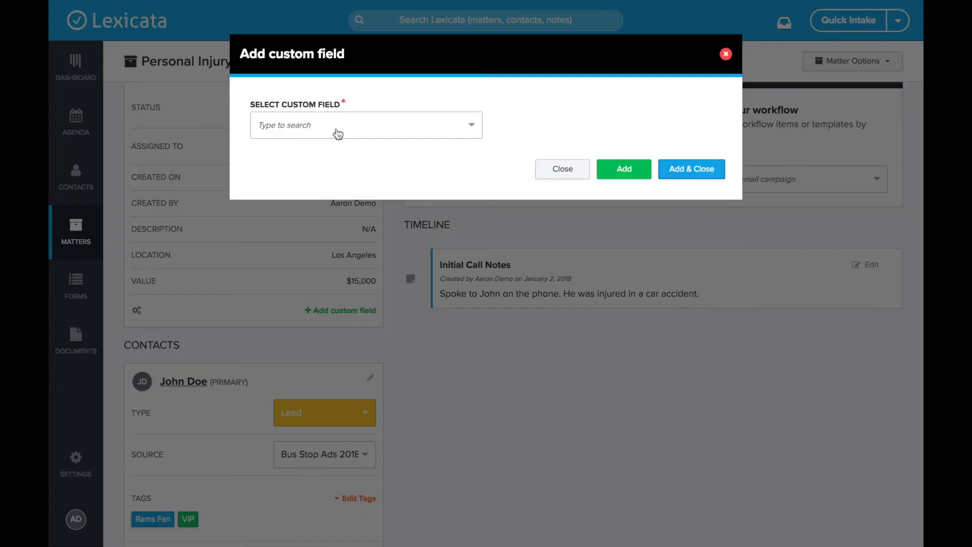
click(336, 126)
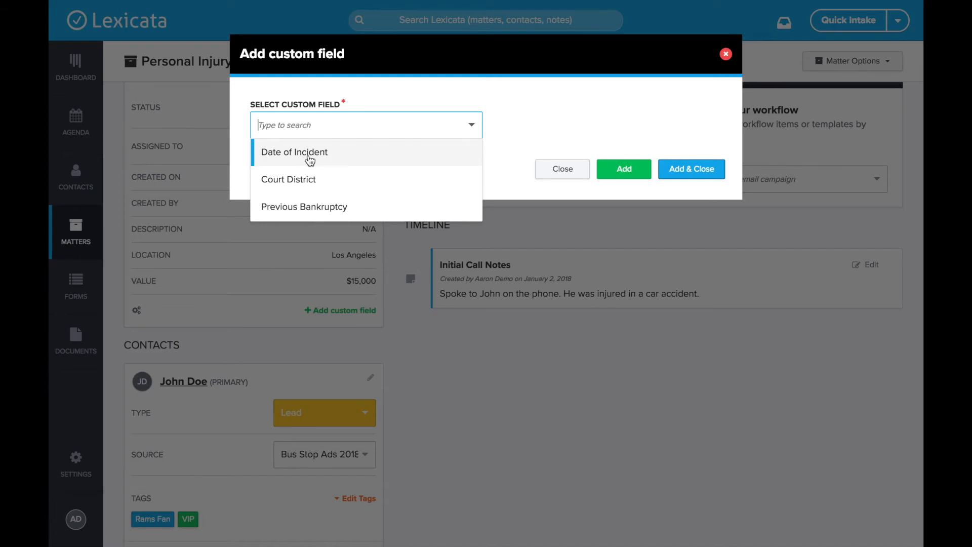
click(324, 161)
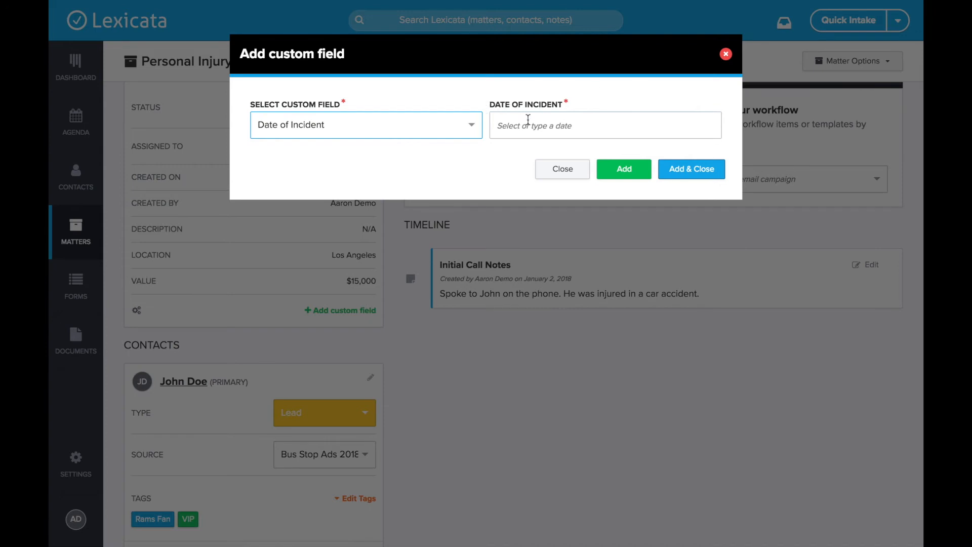
click(528, 120)
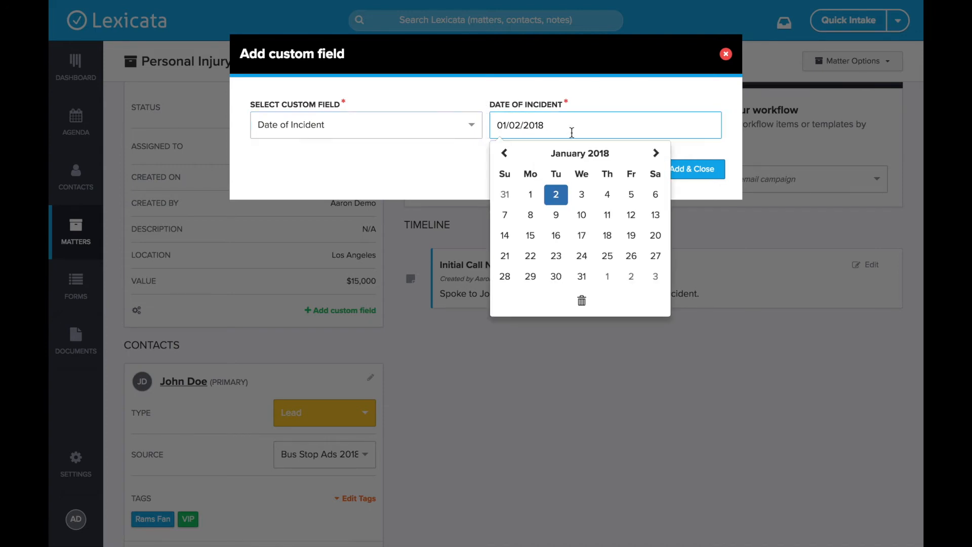
click(503, 155)
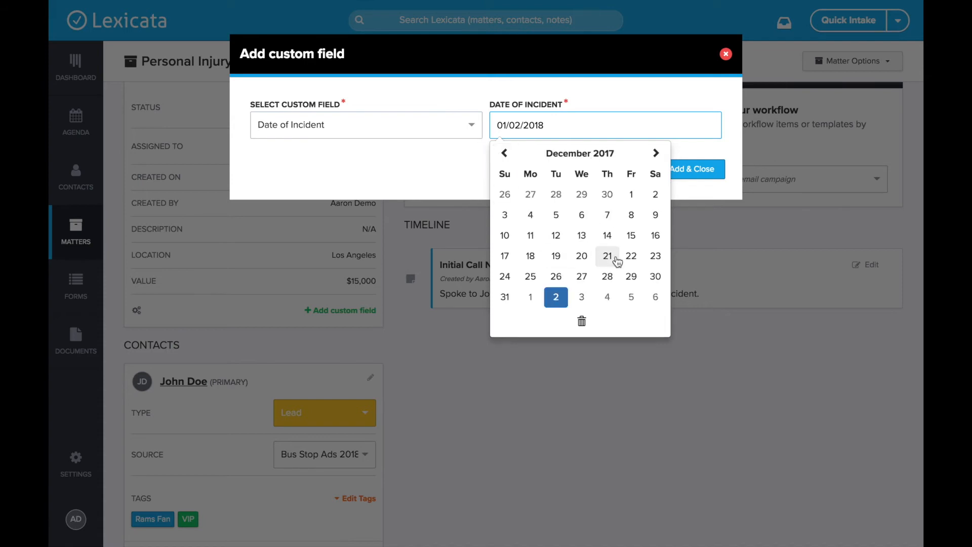
click(582, 256)
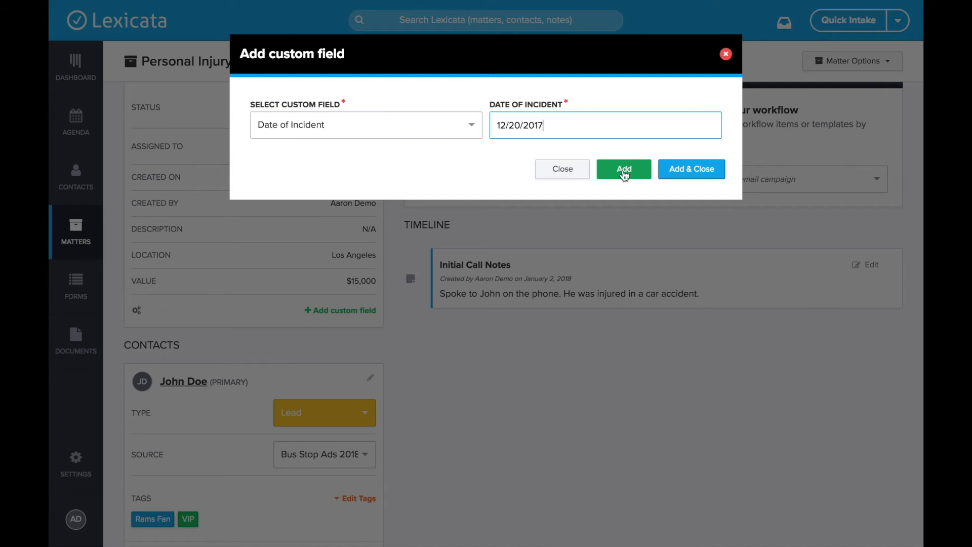
click(690, 170)
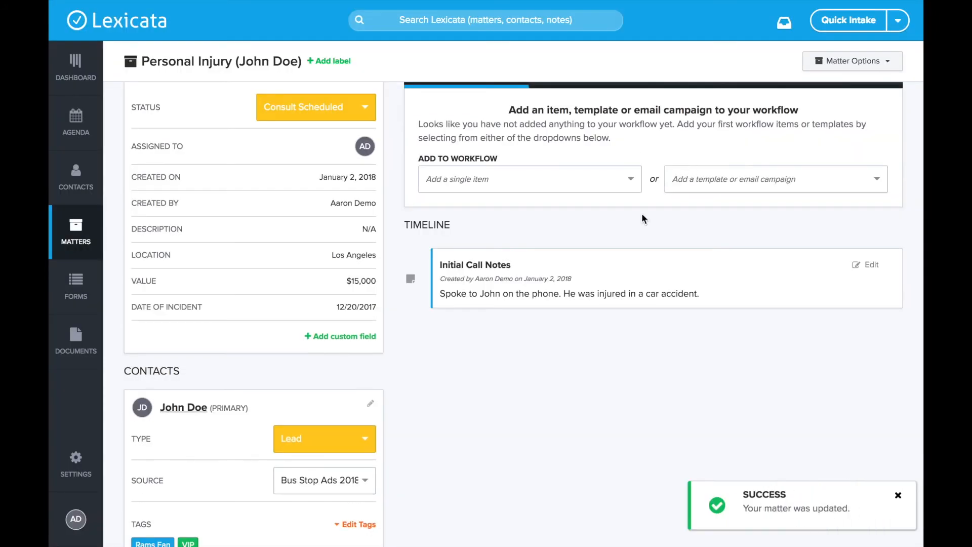
scroll(332, 361, down, 1)
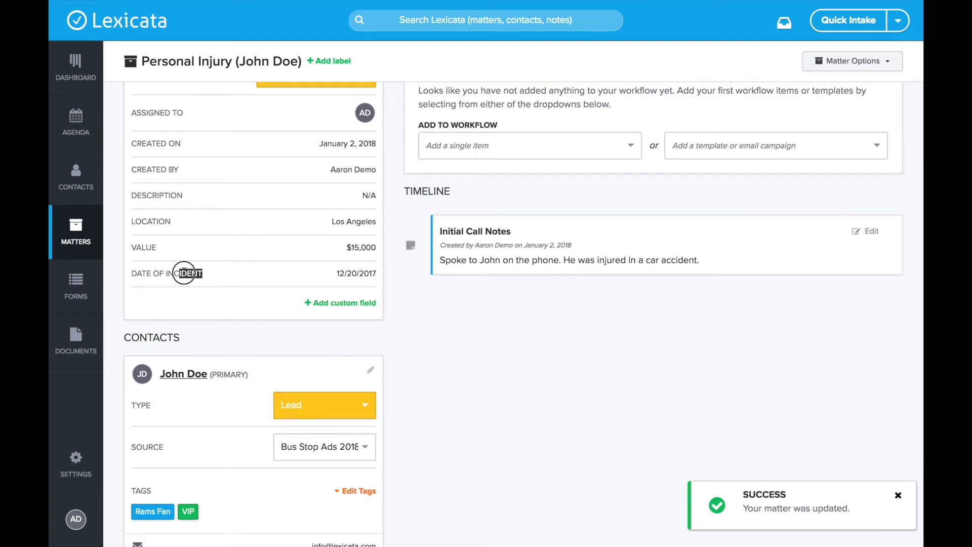
drag(376, 274, 336, 273)
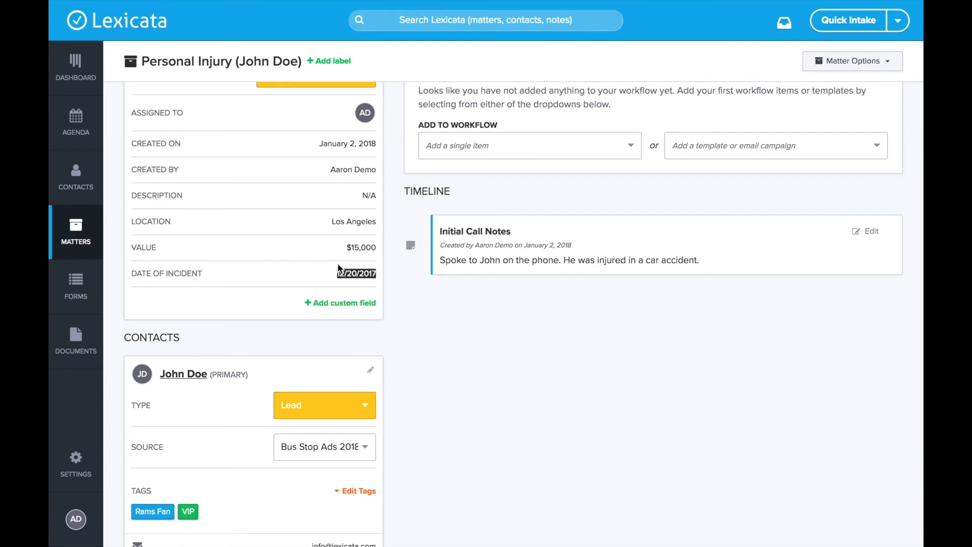
click(211, 275)
scroll(140, 273, up, 3)
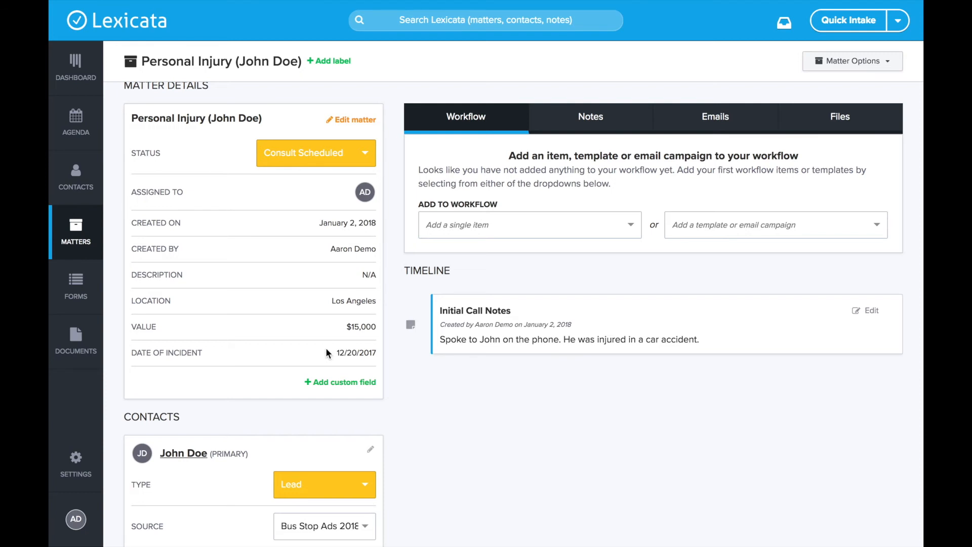
scroll(328, 345, down, 1)
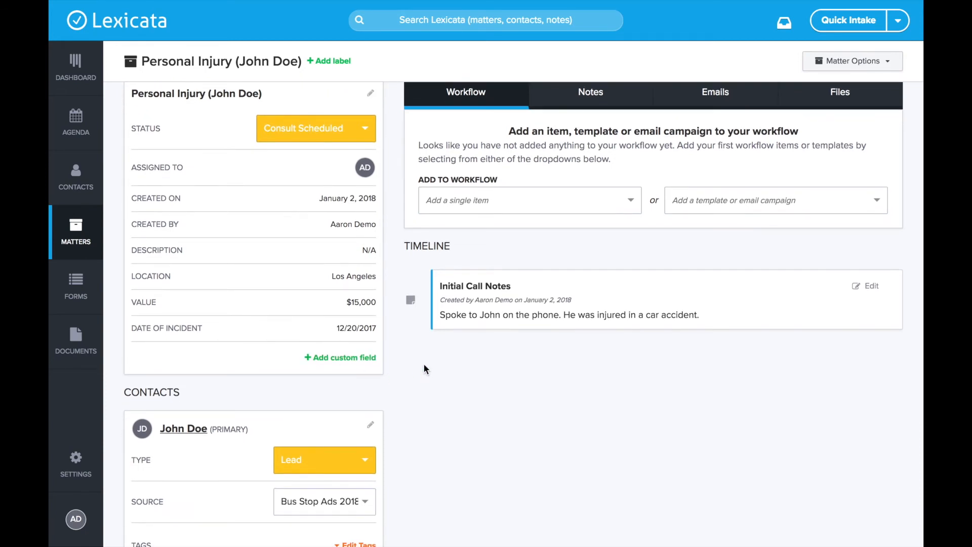
scroll(424, 369, down, 5)
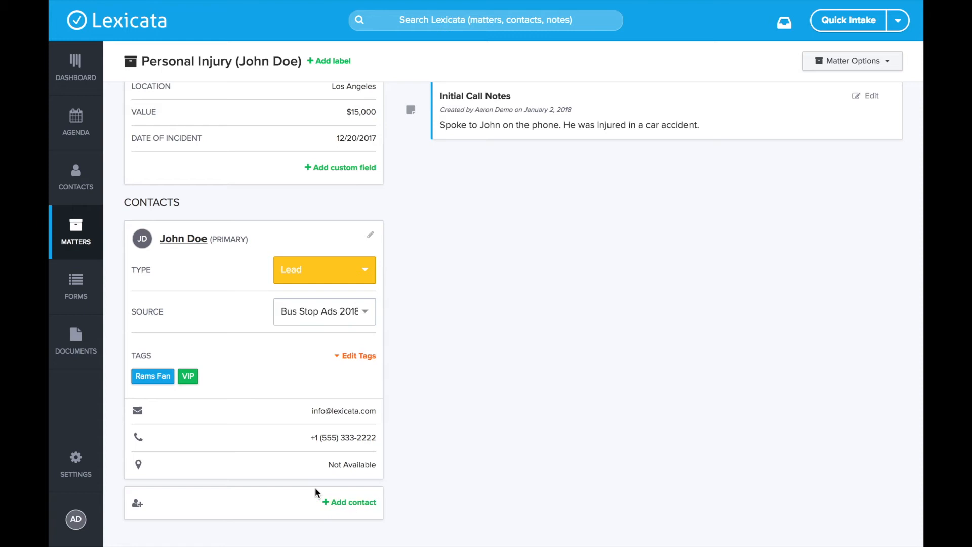
scroll(399, 514, up, 1)
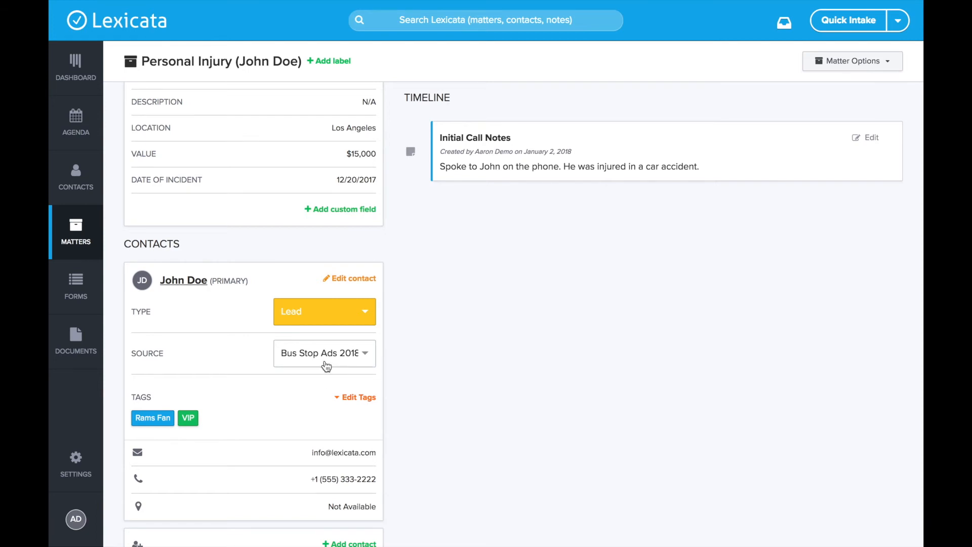
scroll(326, 366, down, 1)
click(352, 357)
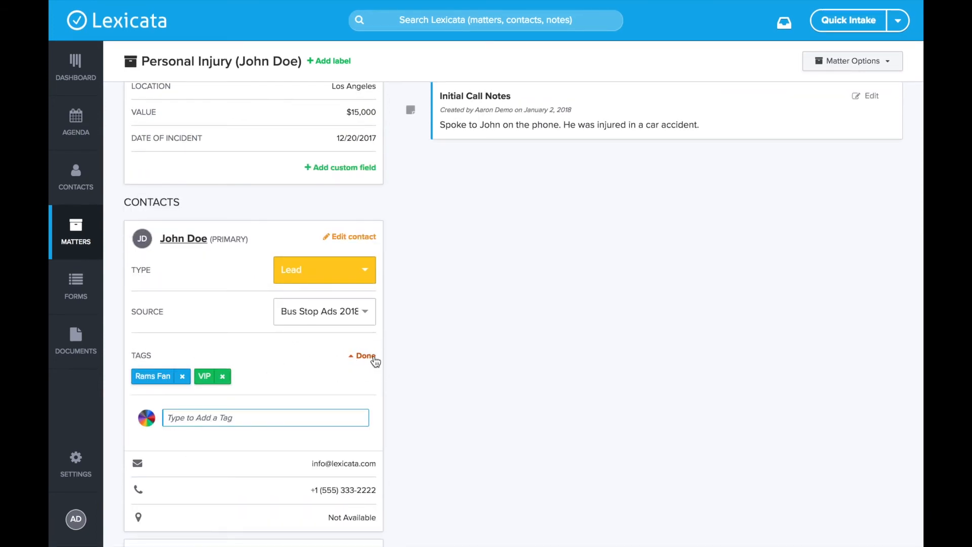
click(372, 356)
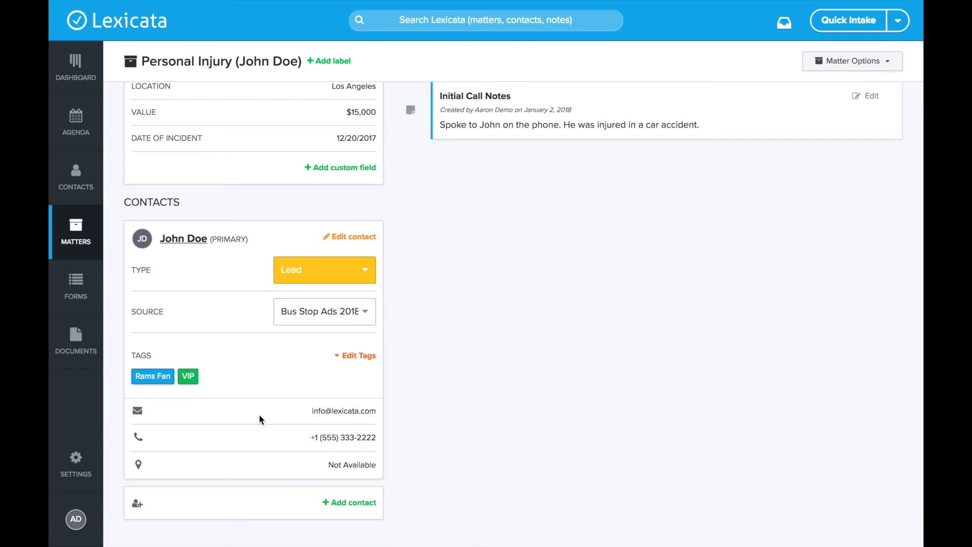
drag(306, 411, 379, 411)
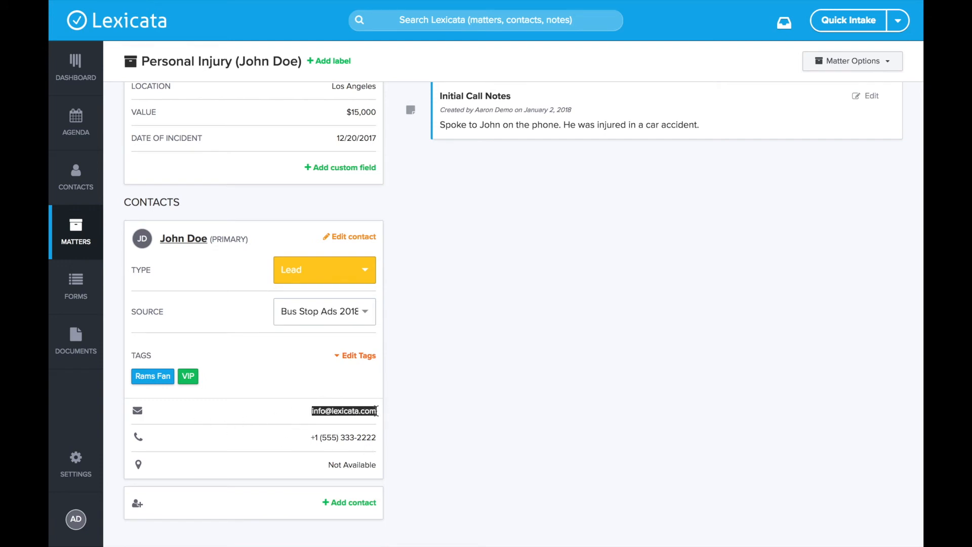
click(327, 443)
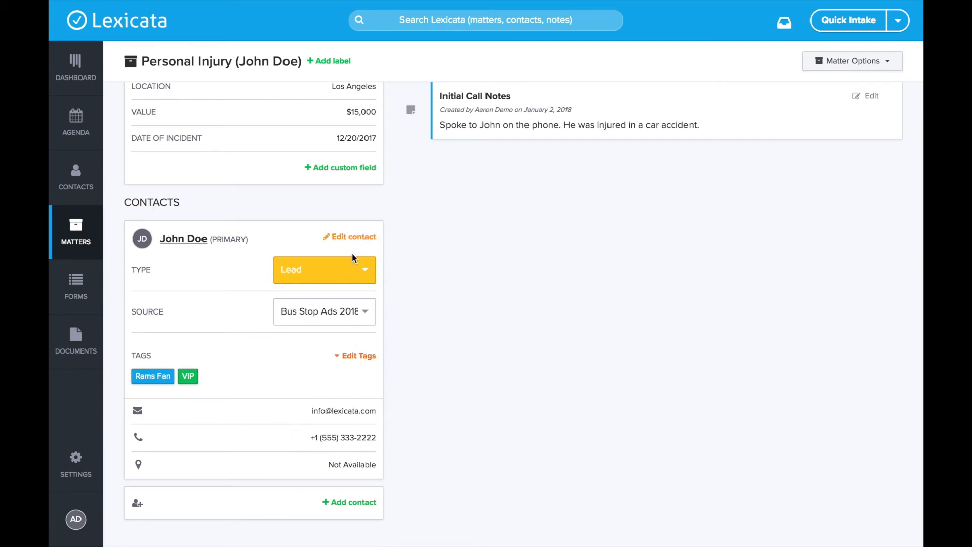
click(345, 238)
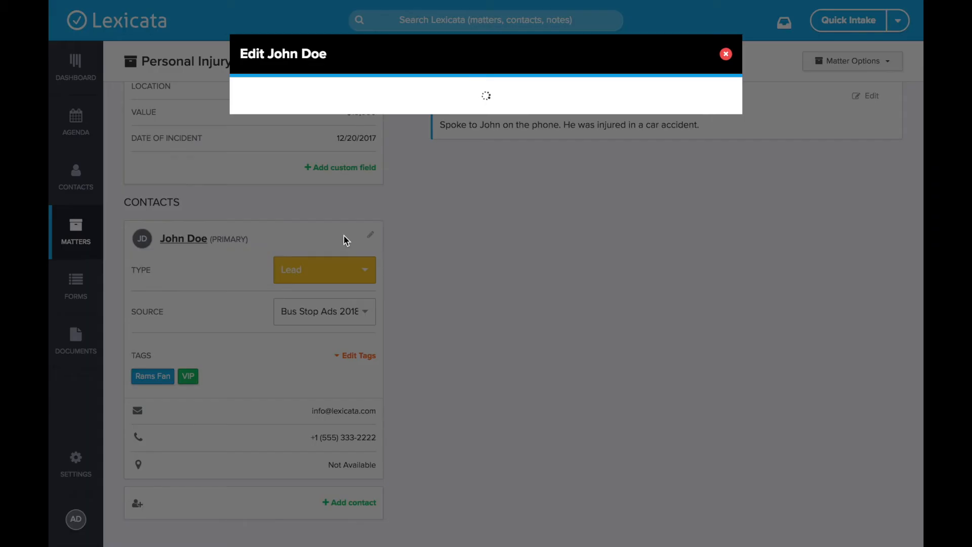
scroll(373, 264, down, 5)
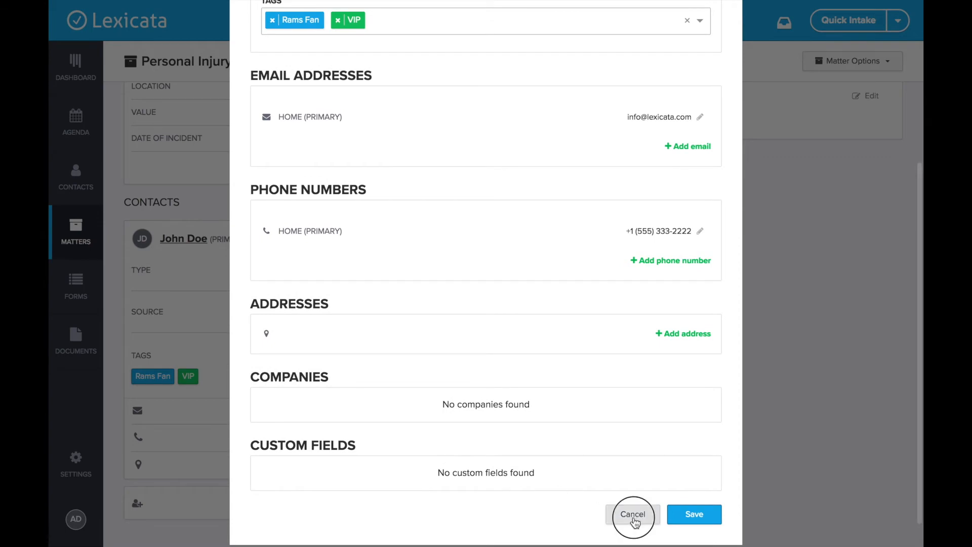
click(632, 513)
scroll(269, 438, up, 5)
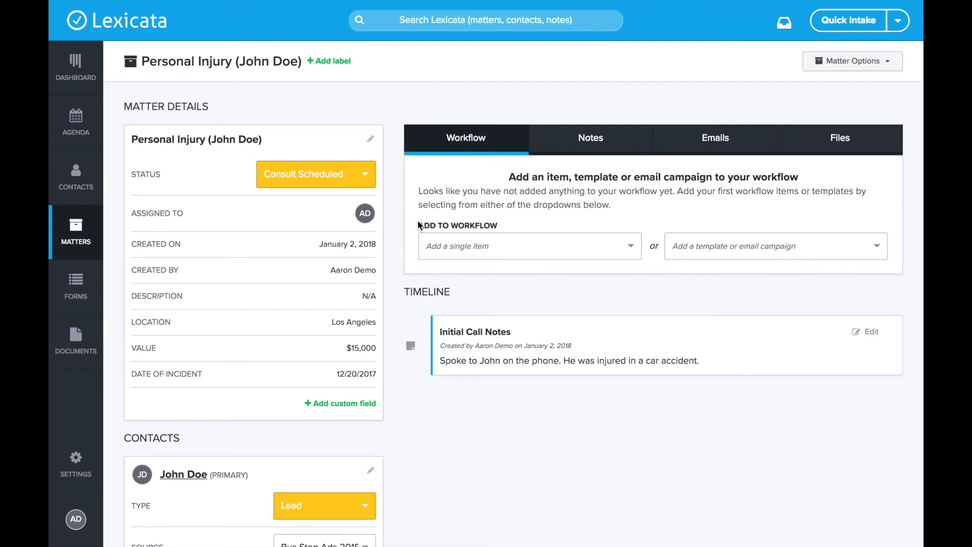
drag(417, 225, 496, 225)
click(496, 225)
click(504, 248)
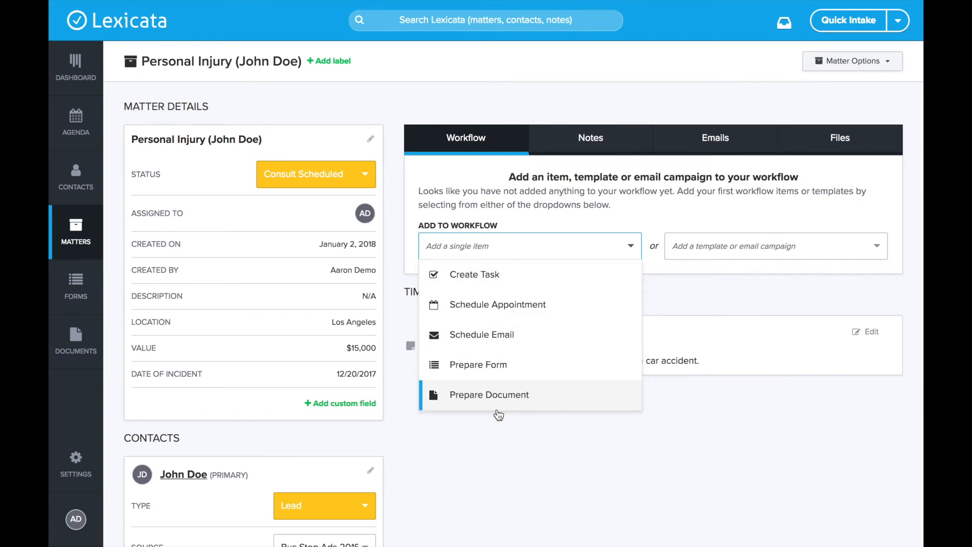
click(481, 217)
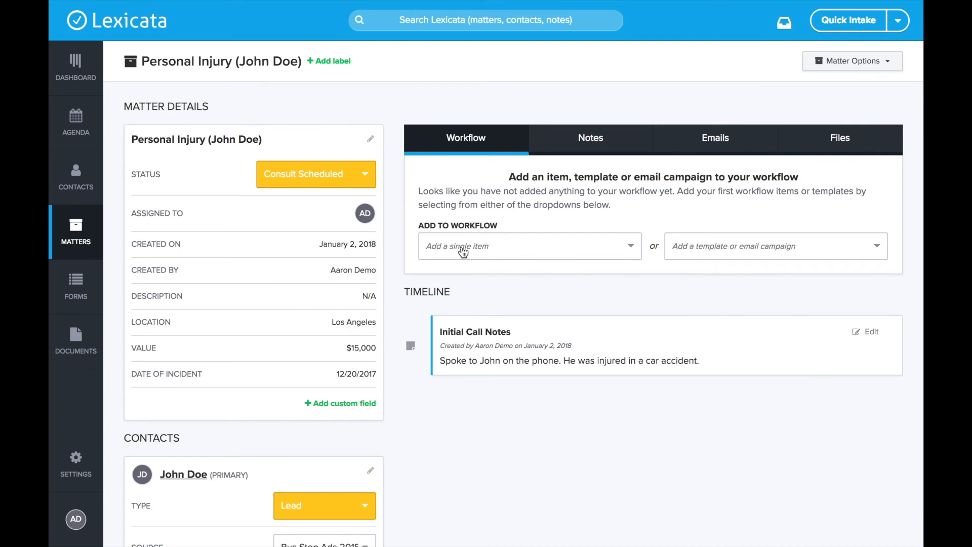
click(556, 246)
click(557, 247)
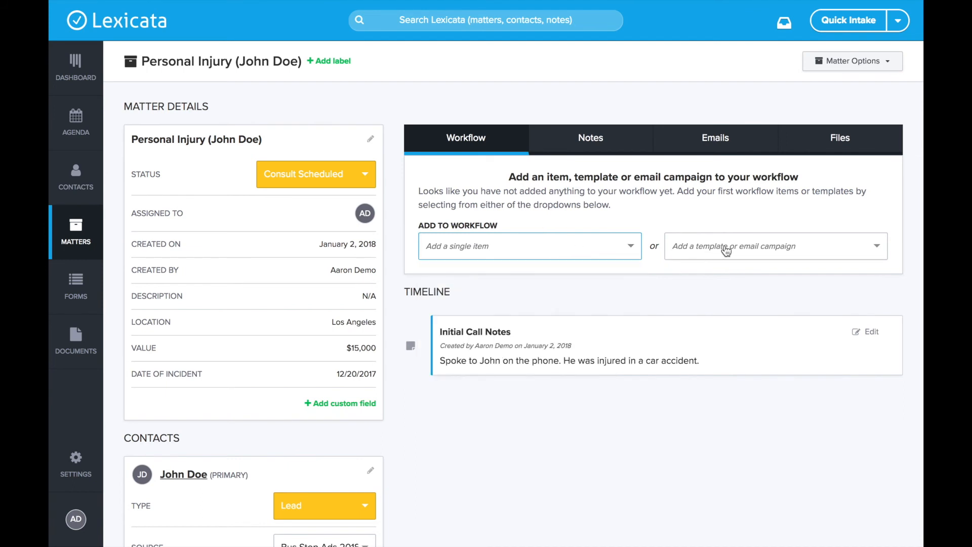
click(726, 248)
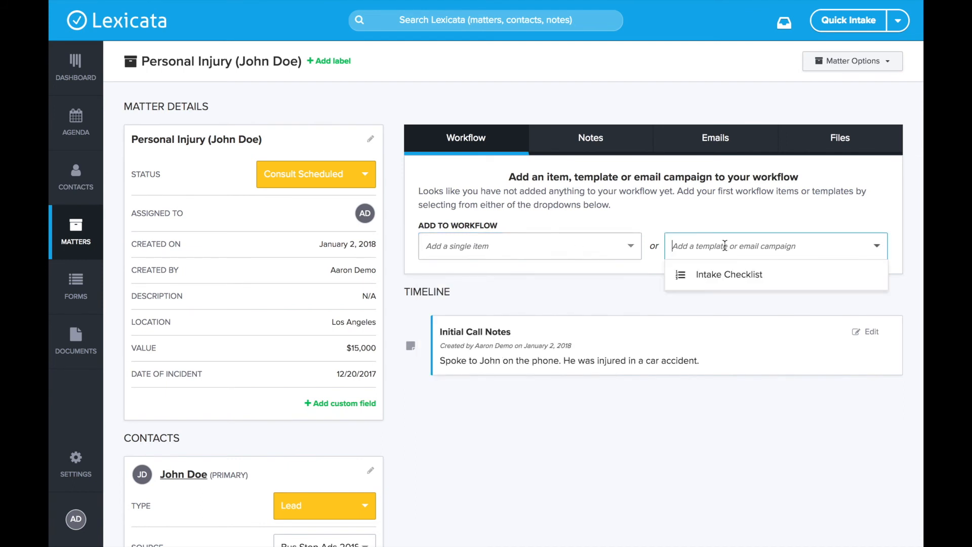
click(703, 225)
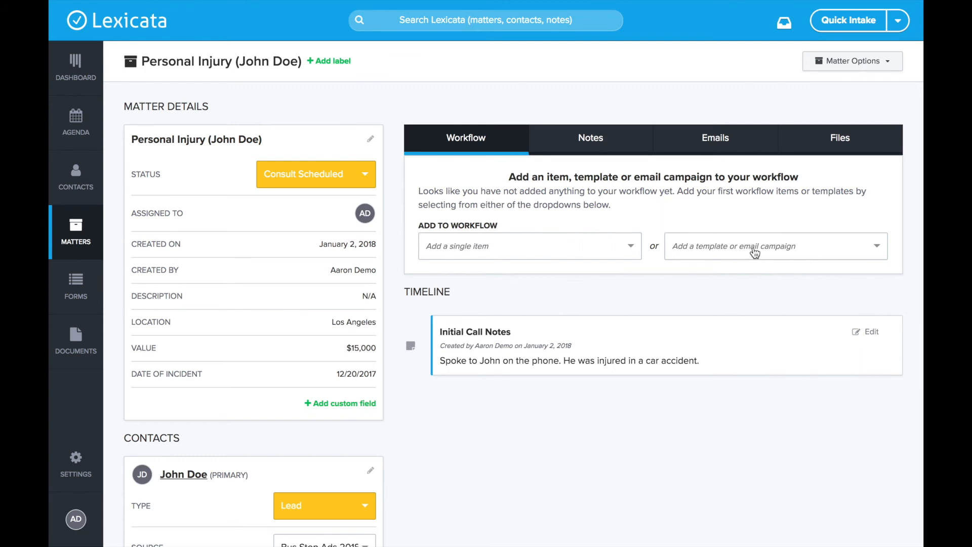
click(801, 252)
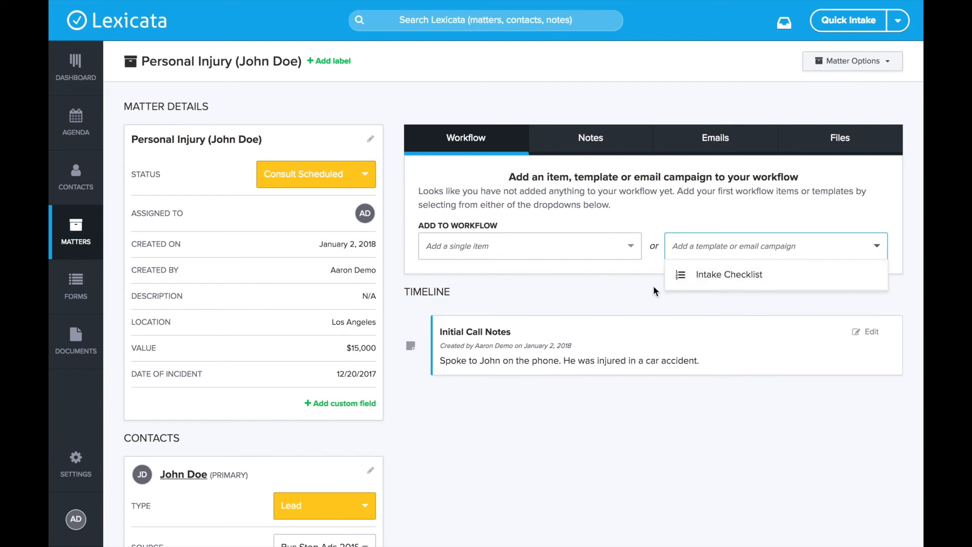
click(618, 280)
click(454, 248)
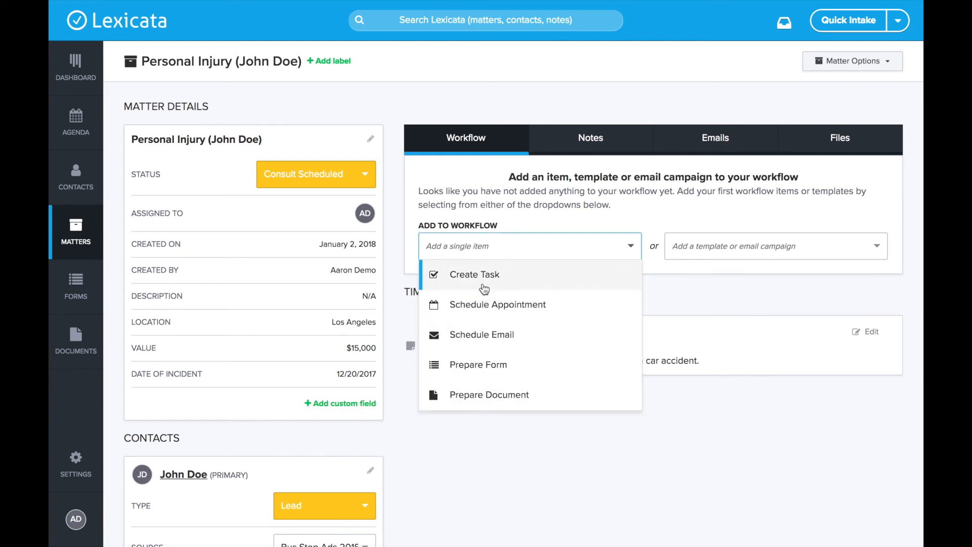
click(503, 209)
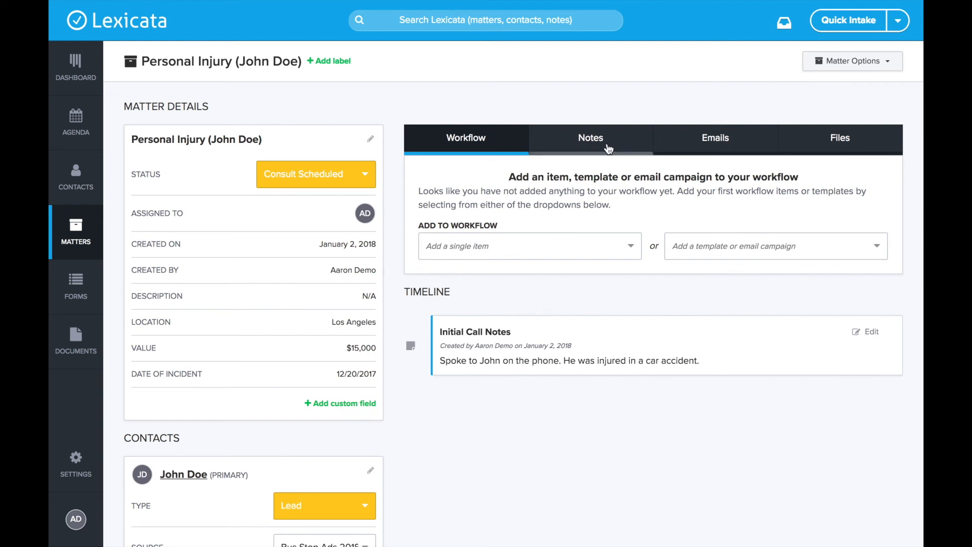
On the Notes tab, add a note with subject 'Another Note' and body 'Here it is'
click(608, 148)
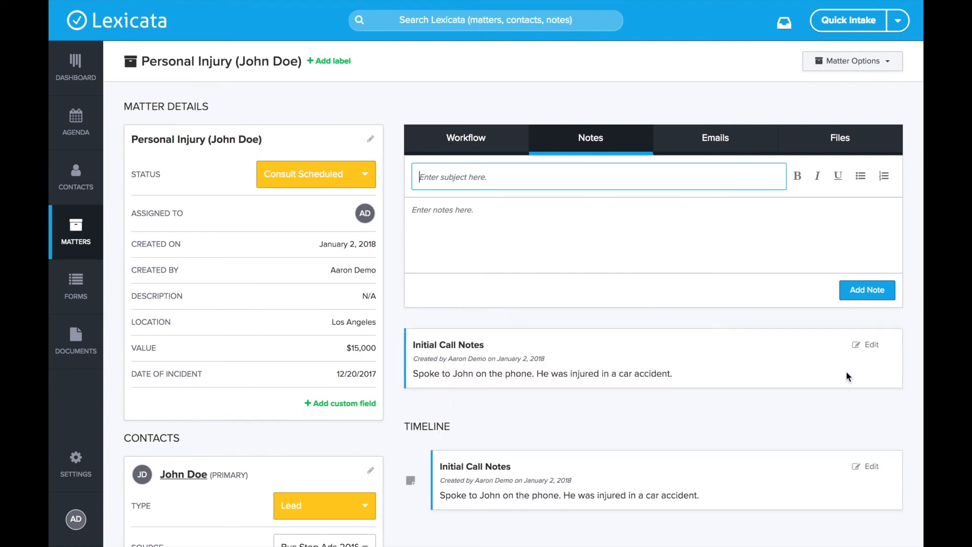
click(415, 346)
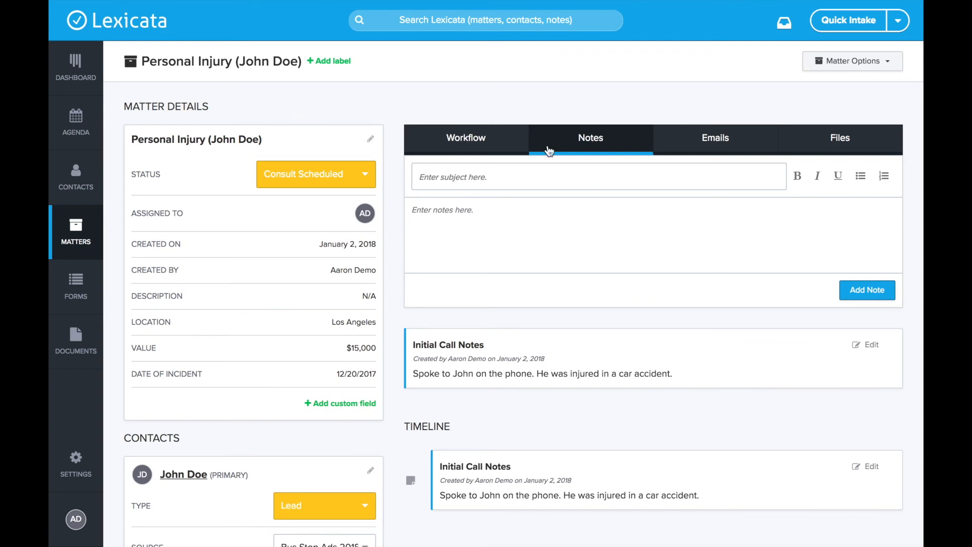
click(466, 178)
text(Another NOte)
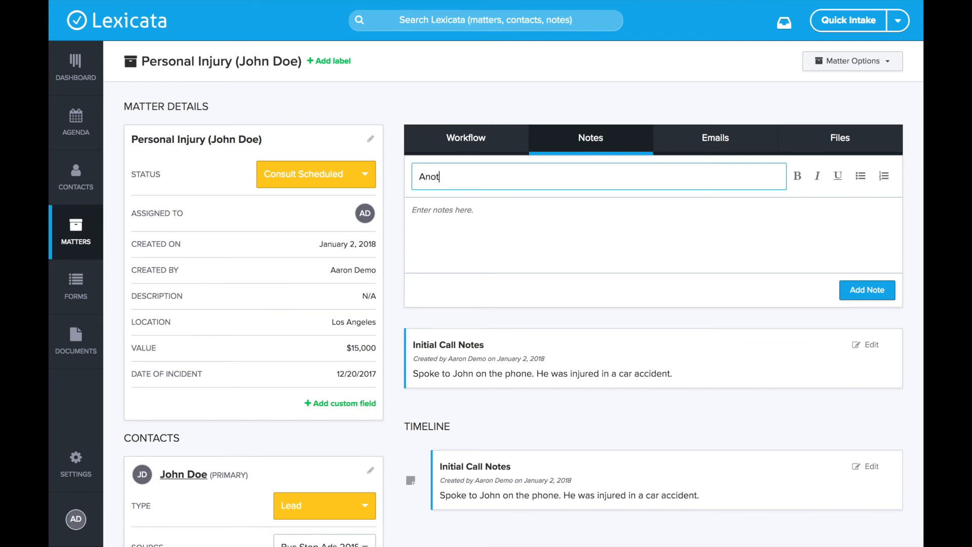
key(Tab)
click(469, 176)
key(BackSpace)
text(o)
click(464, 212)
text(Here it is)
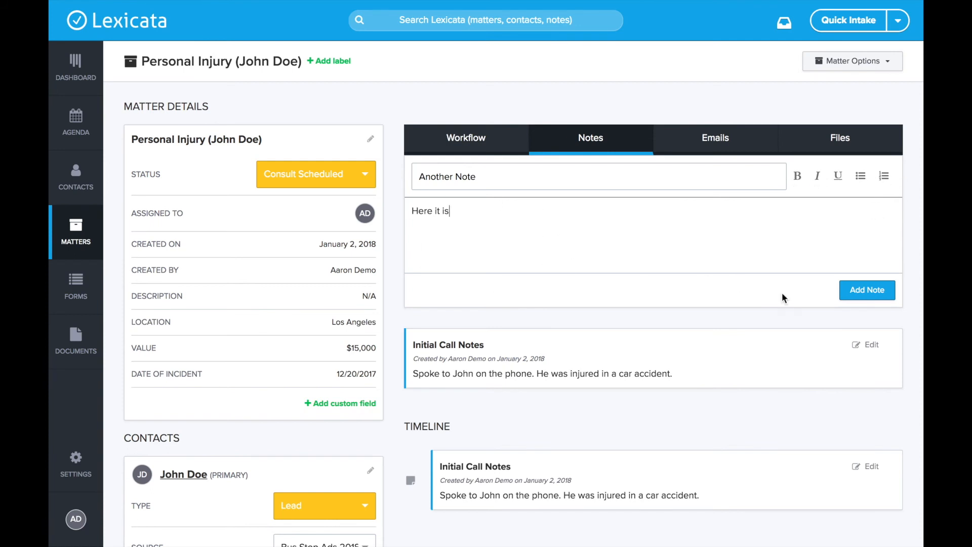
click(867, 295)
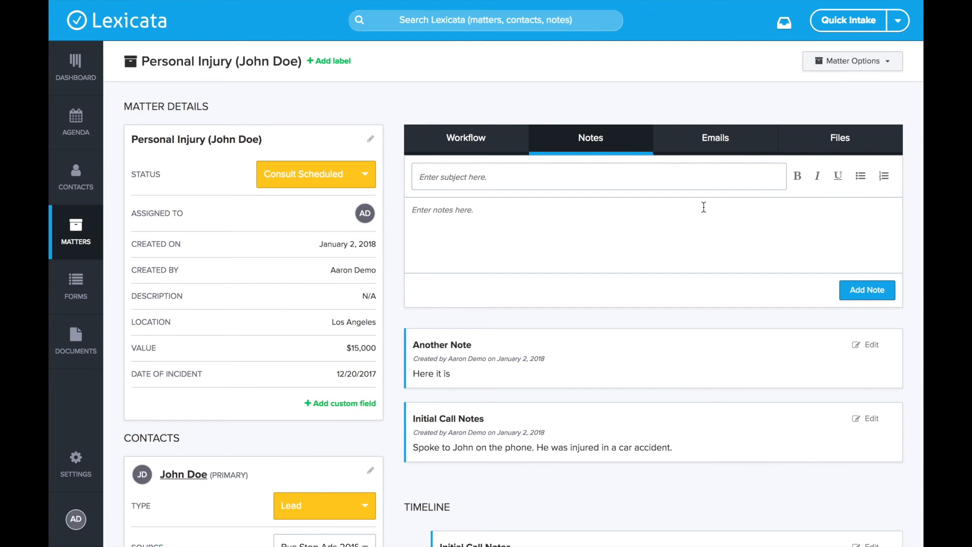
Open the matter's email compose form and check the empty Email Templates list
click(734, 143)
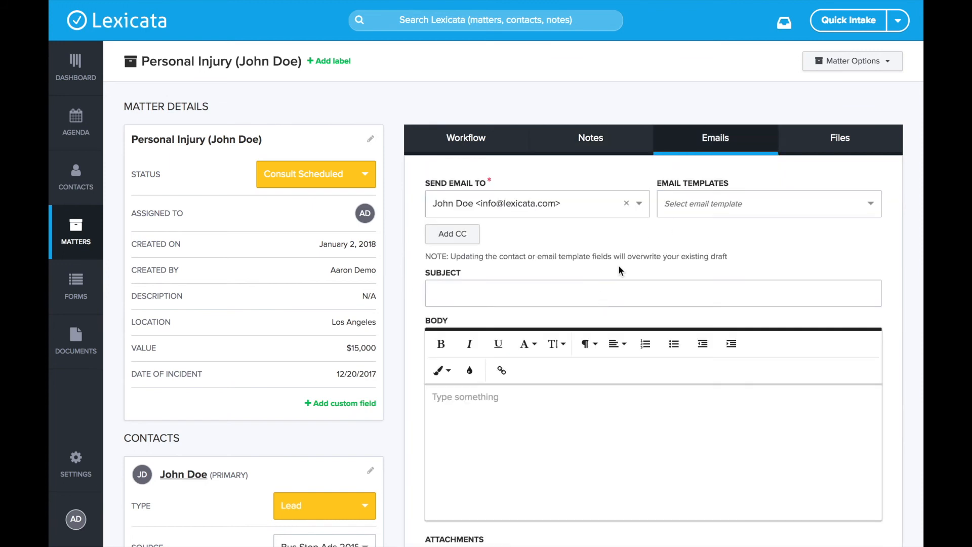
scroll(618, 265, down, 2)
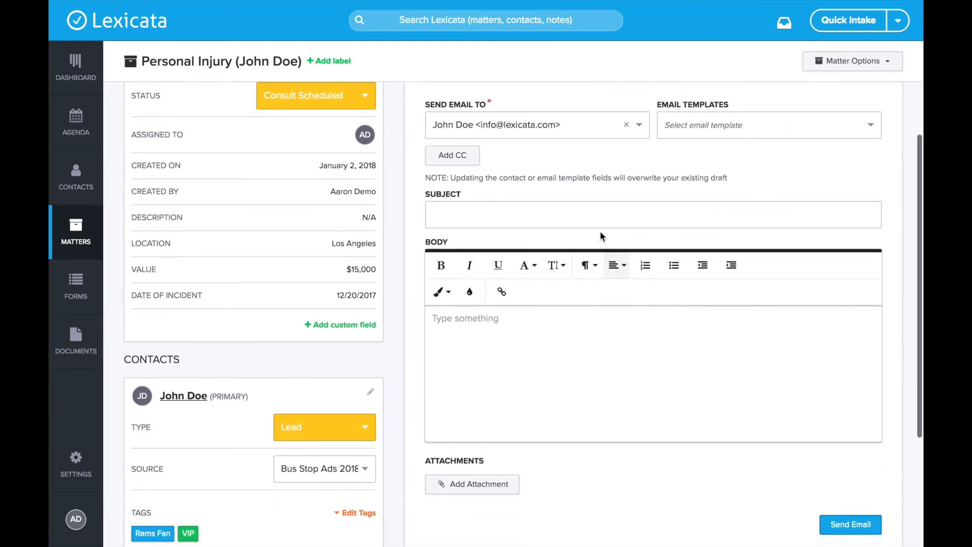
scroll(499, 250, up, 2)
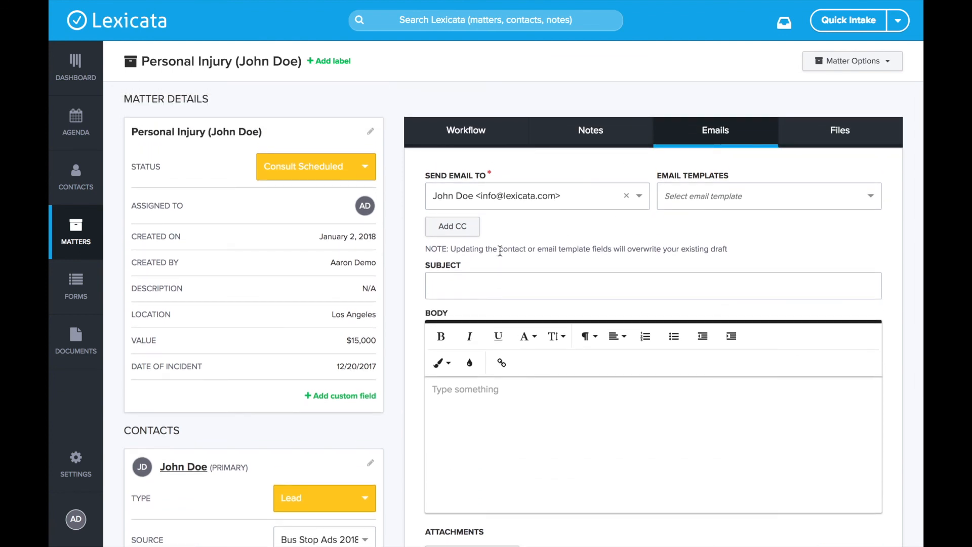
scroll(499, 250, down, 1)
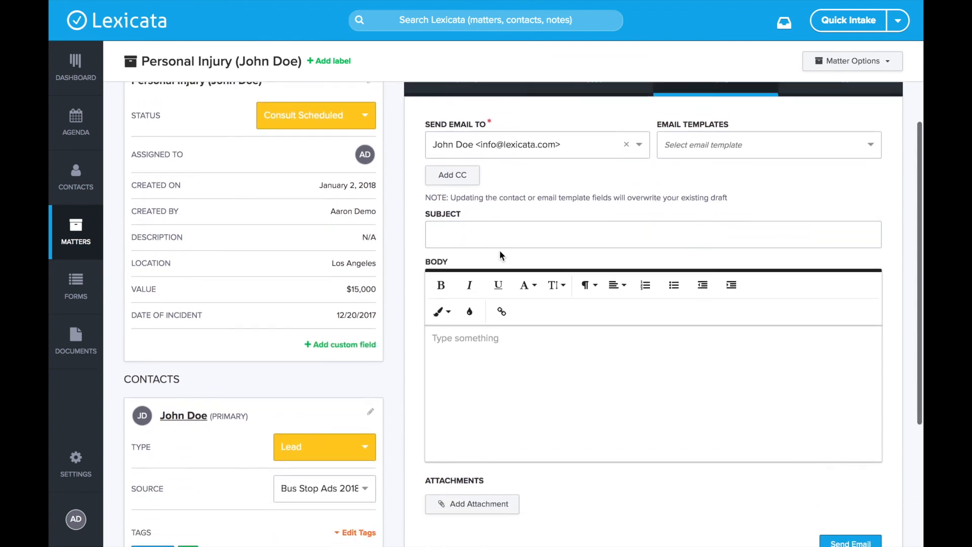
click(739, 147)
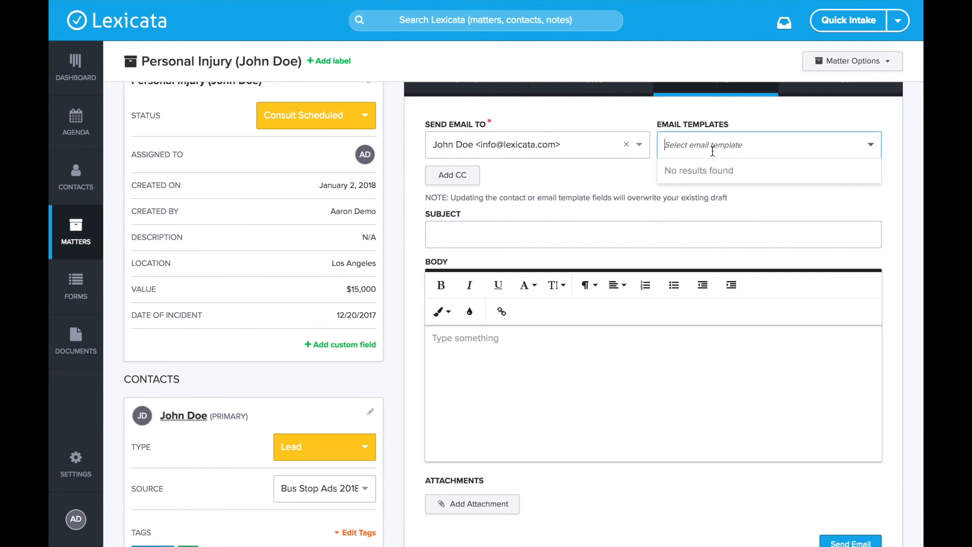
click(728, 126)
scroll(728, 128, up, 1)
Look over the email subject and body fields, then switch to the matter's Files section
click(459, 251)
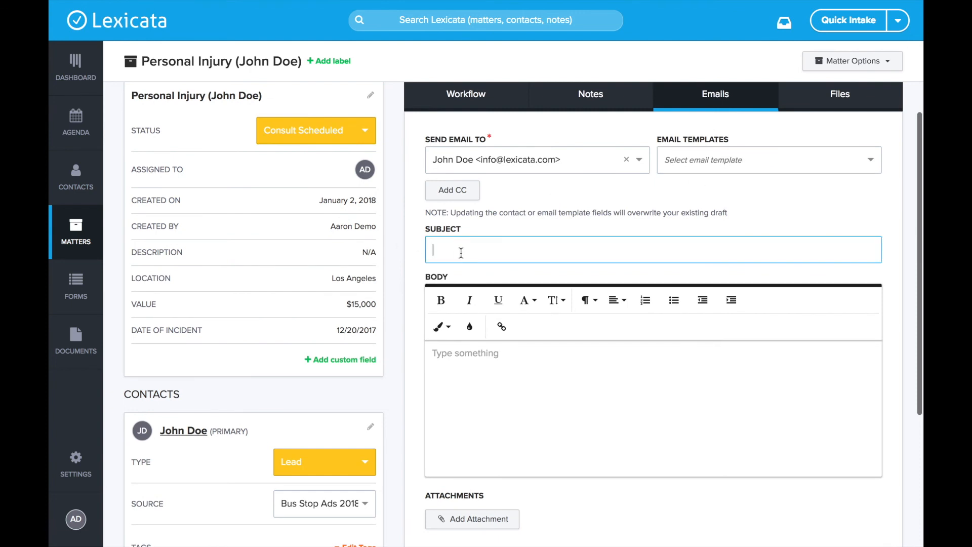
click(536, 369)
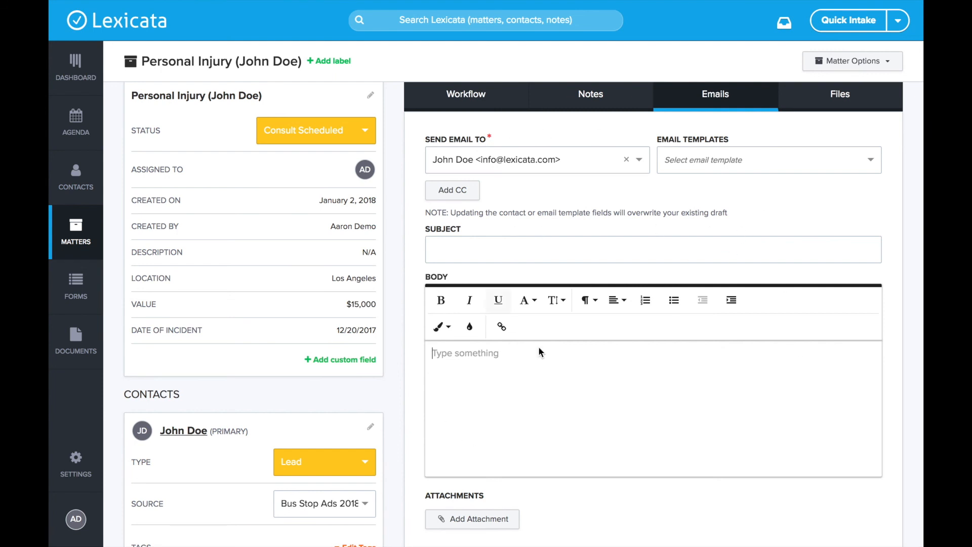
scroll(557, 298, down, 3)
scroll(557, 298, down, 1)
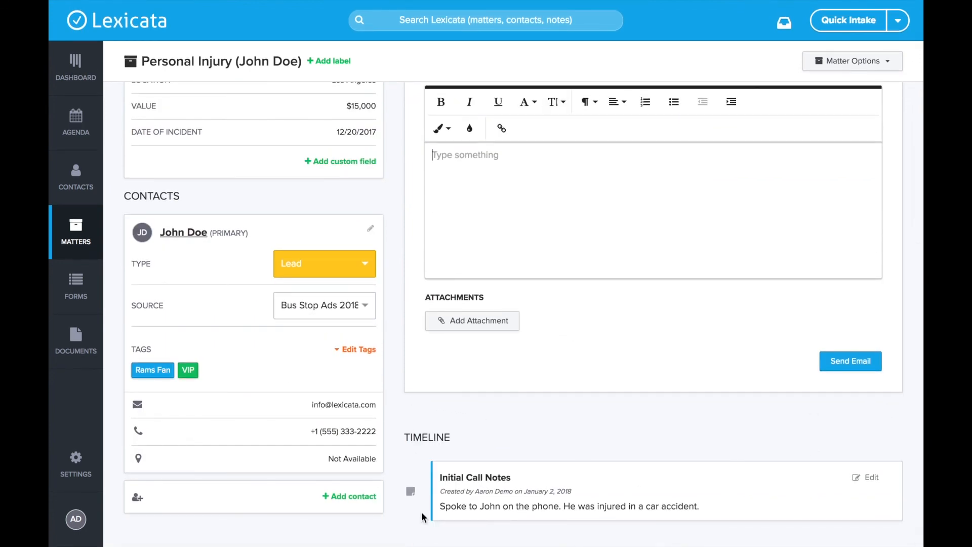
scroll(530, 476, up, 3)
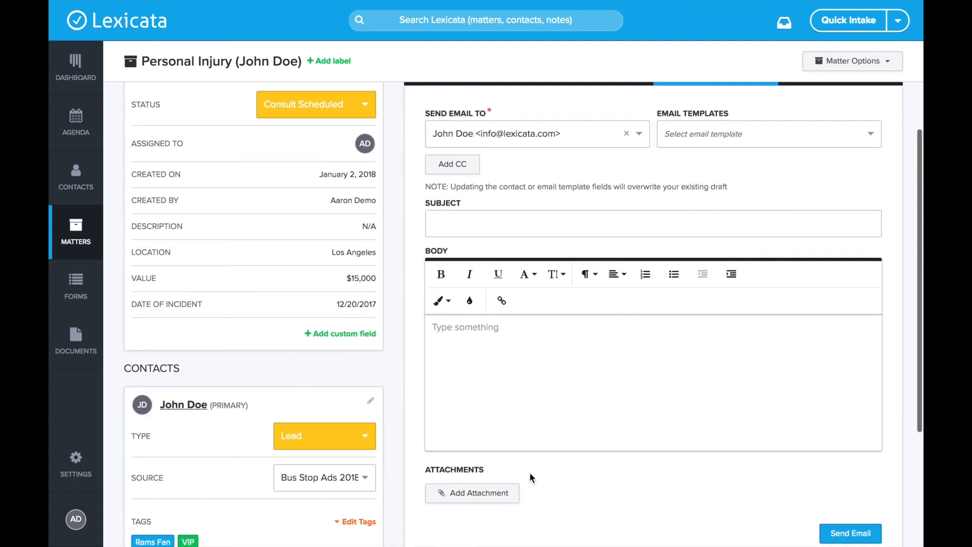
scroll(533, 174, up, 1)
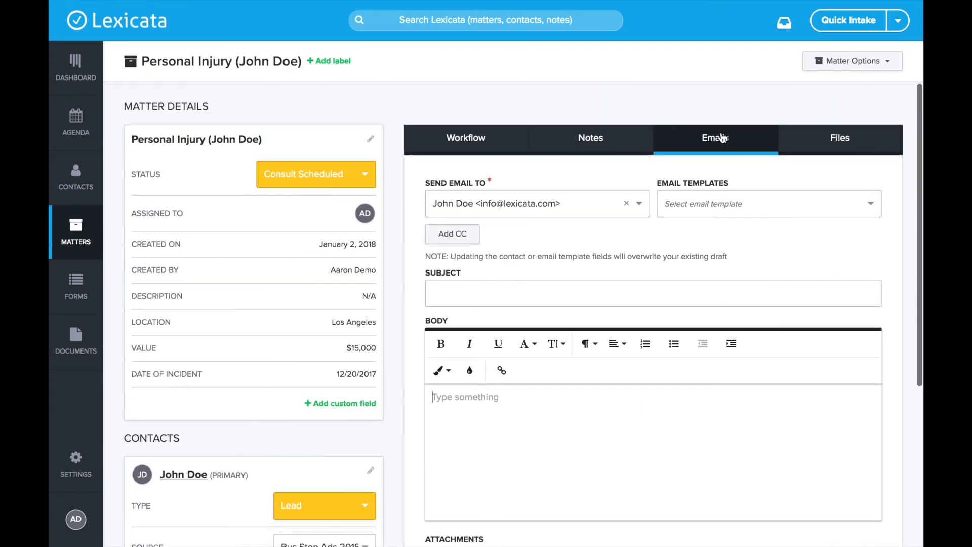
click(850, 145)
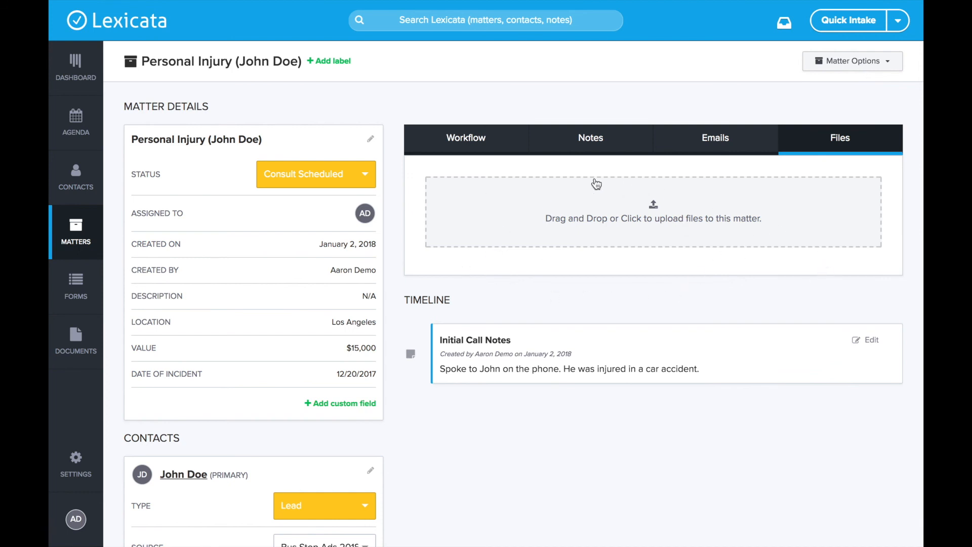
drag(404, 299, 459, 307)
click(457, 307)
scroll(458, 307, down, 3)
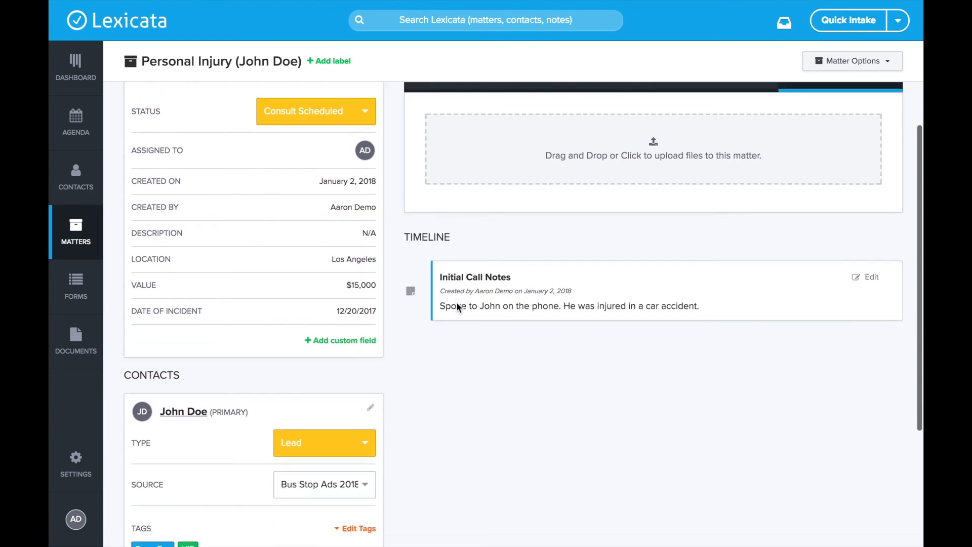
scroll(630, 303, up, 2)
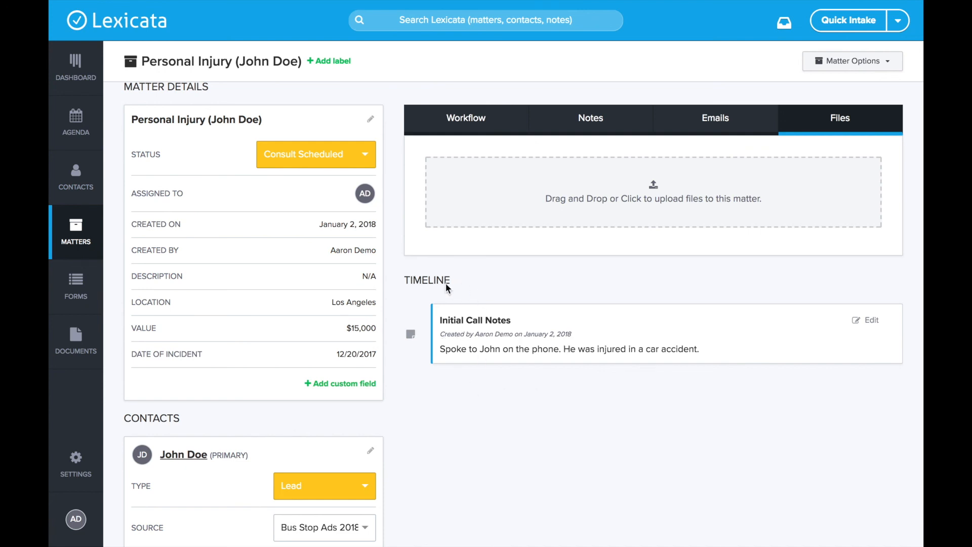
scroll(532, 448, up, 1)
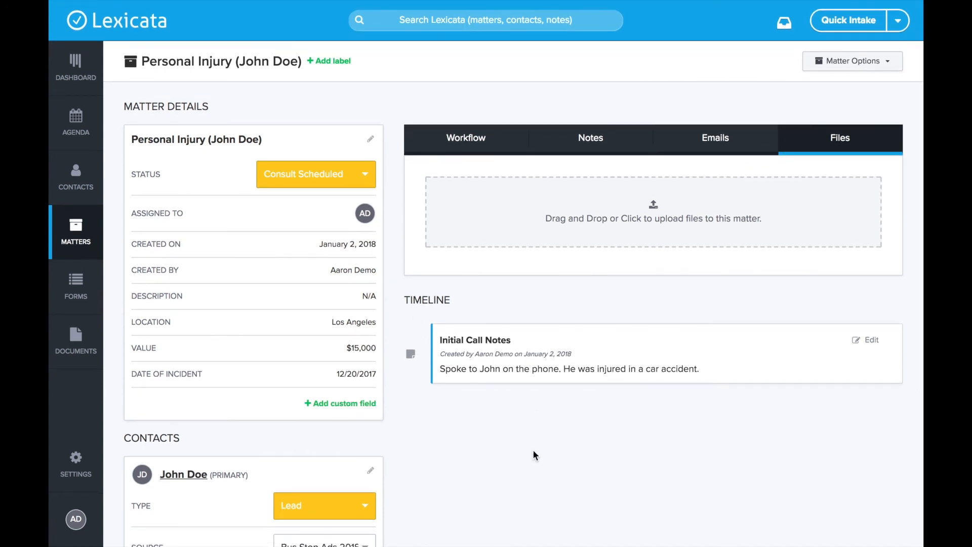